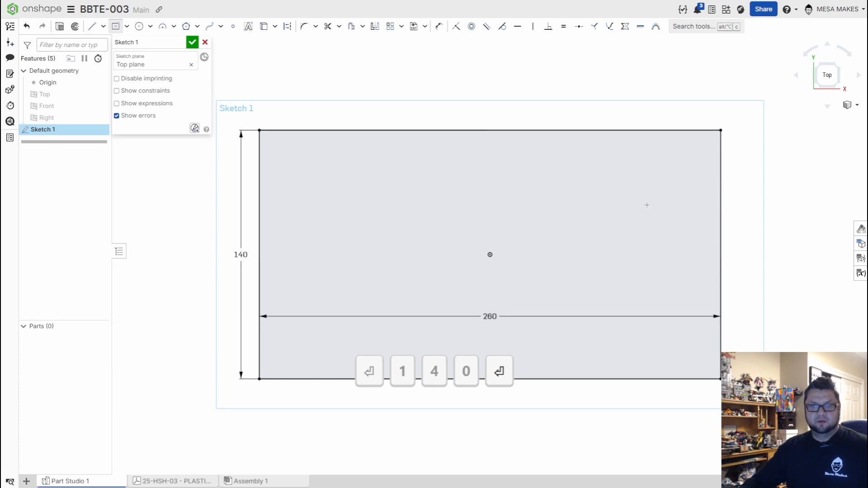
- Check the plastic drawer drawing, and sketch a horizontal 55 mm midpoint line centred below the rectangle's lower edge
key("Escape")
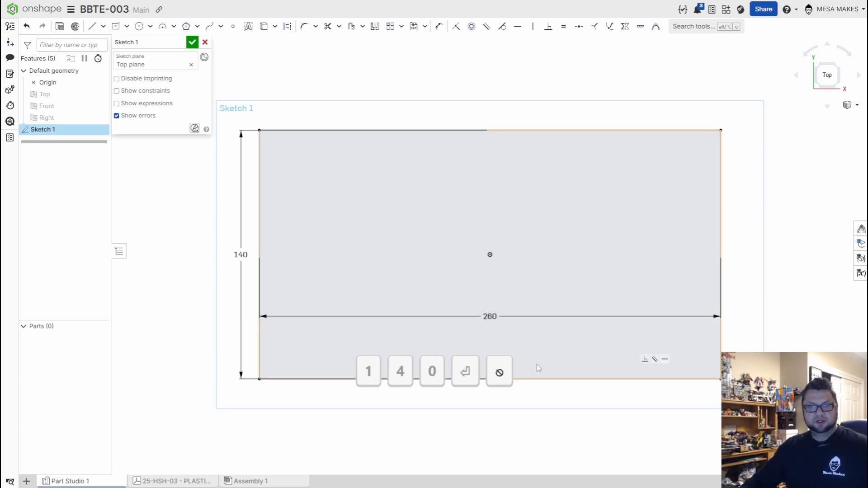
key("f")
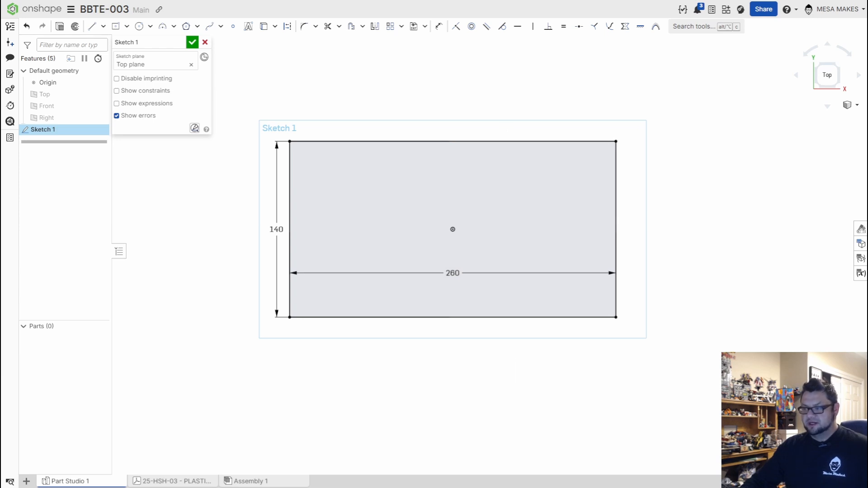
left_click(174, 481)
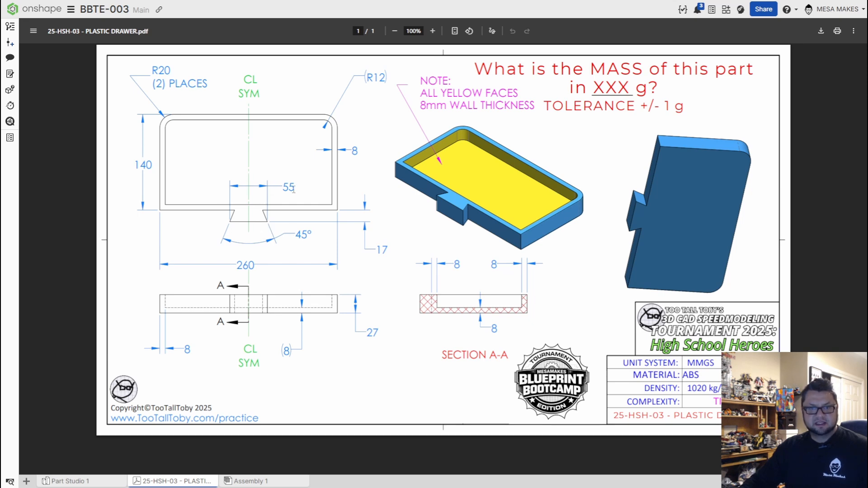
left_click(93, 483)
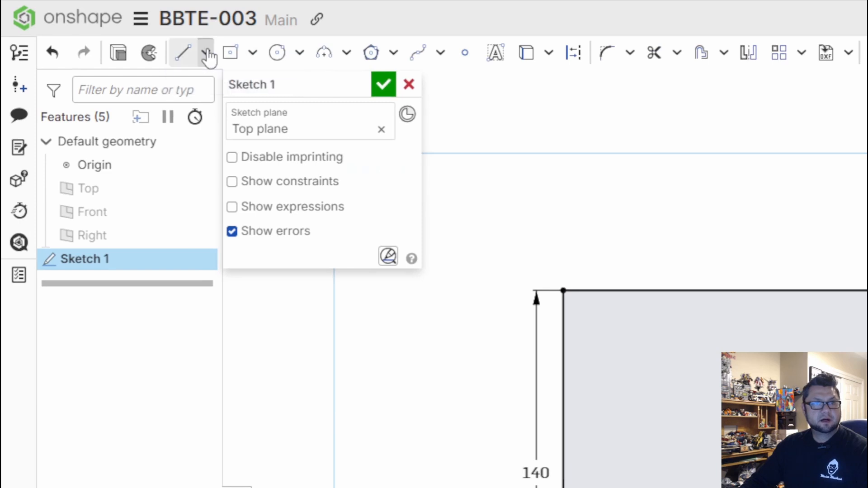
left_click(206, 53)
left_click(217, 119)
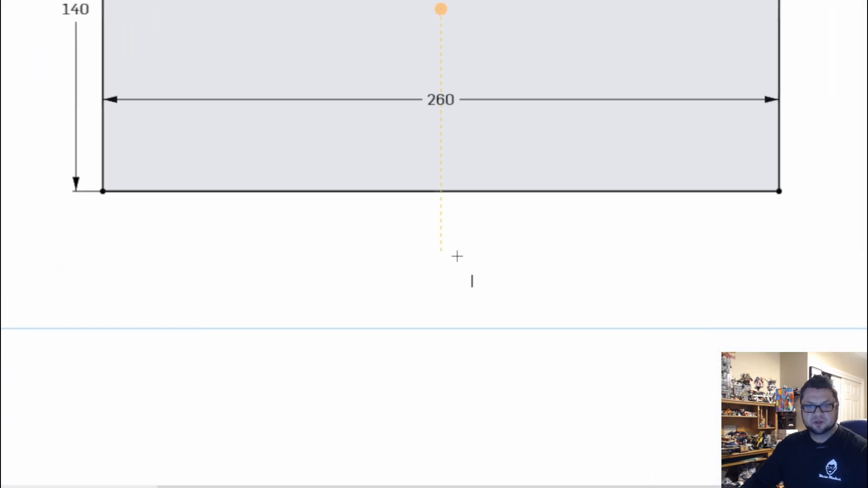
left_click(421, 240)
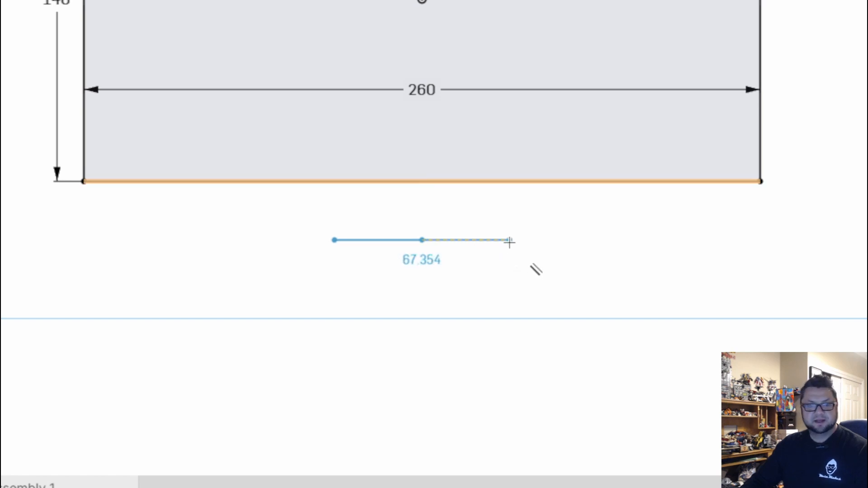
left_click(509, 241)
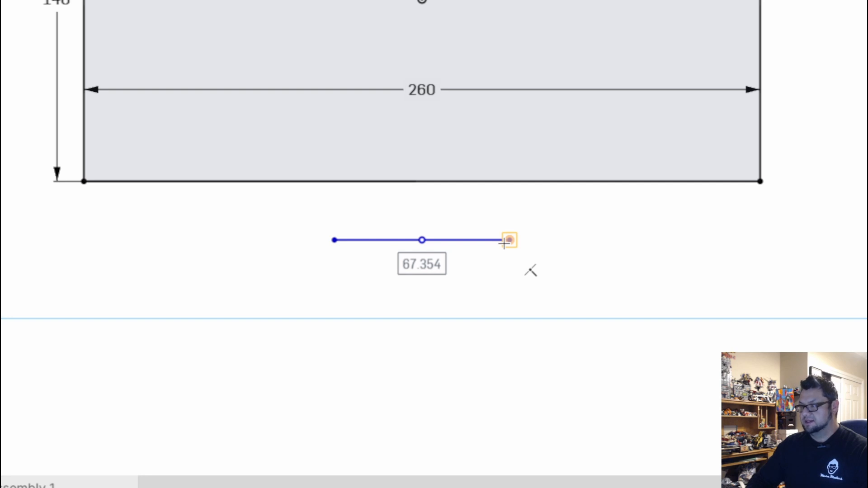
type("55")
key("Return")
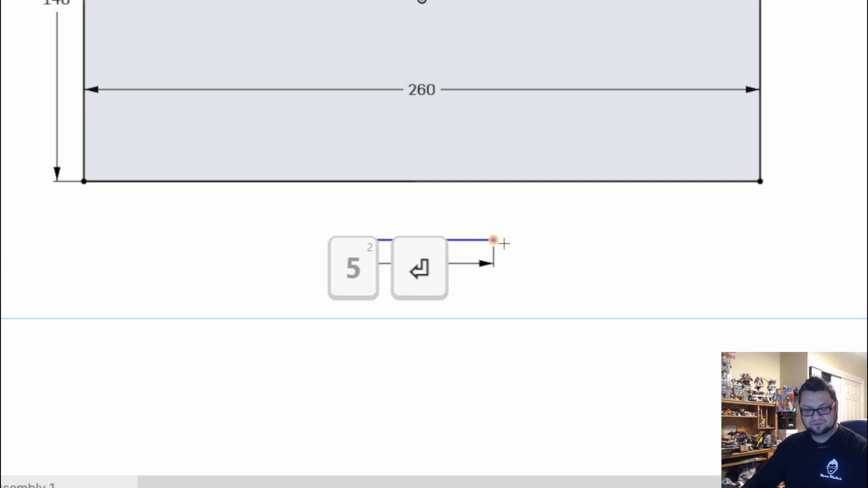
middle_click_drag(504, 243, 457, 57)
scroll(457, 58, "down", 1)
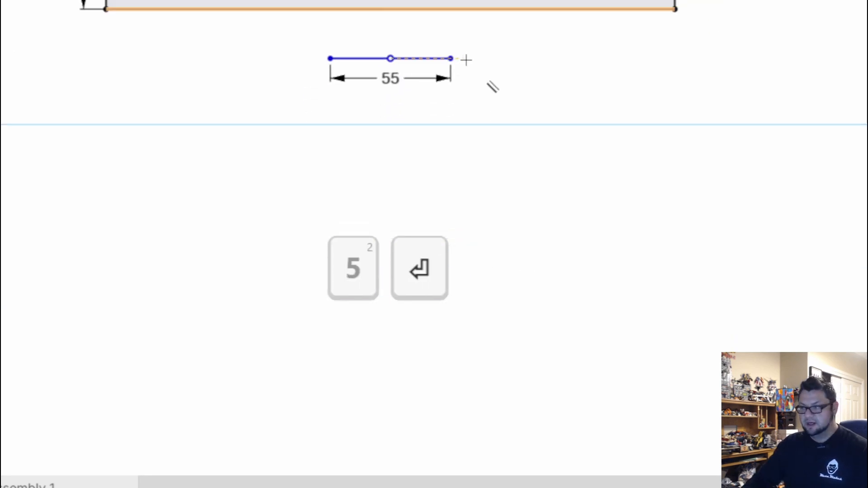
key("Escape")
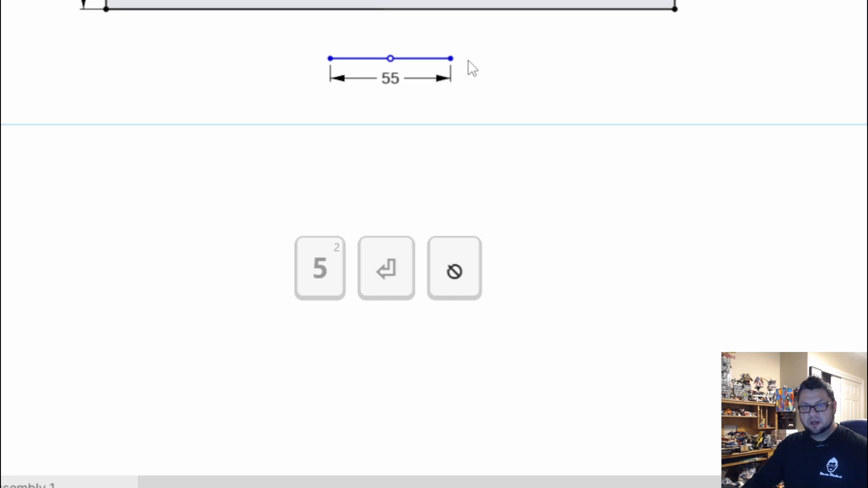
- Connect both ends of the 55 mm line to the rectangle's lower edge with inward-slanting lines and make them equal in length
scroll(468, 61, "down", 1)
middle_click_drag(468, 60, 481, 86)
key("l")
scroll(481, 87, "up", 2)
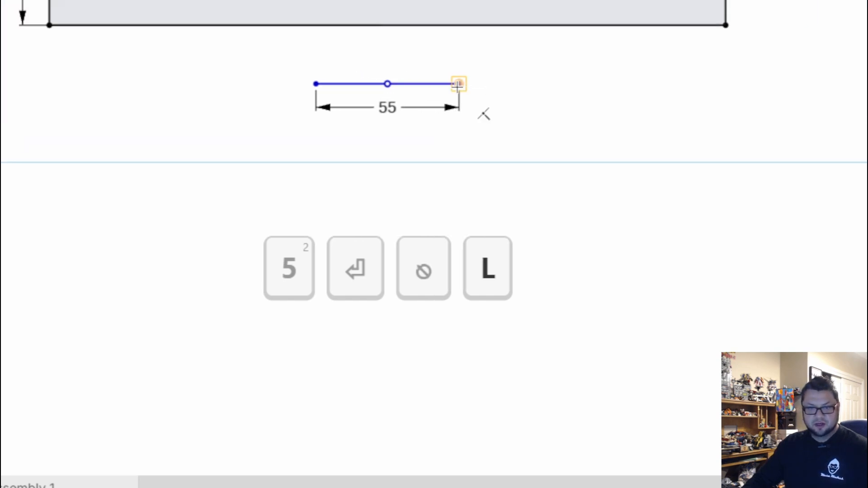
left_click(457, 85)
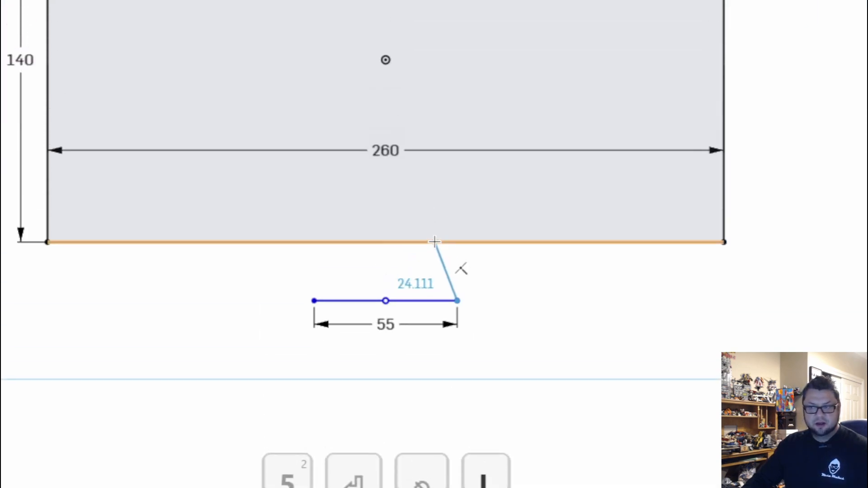
left_click(434, 242)
key("l")
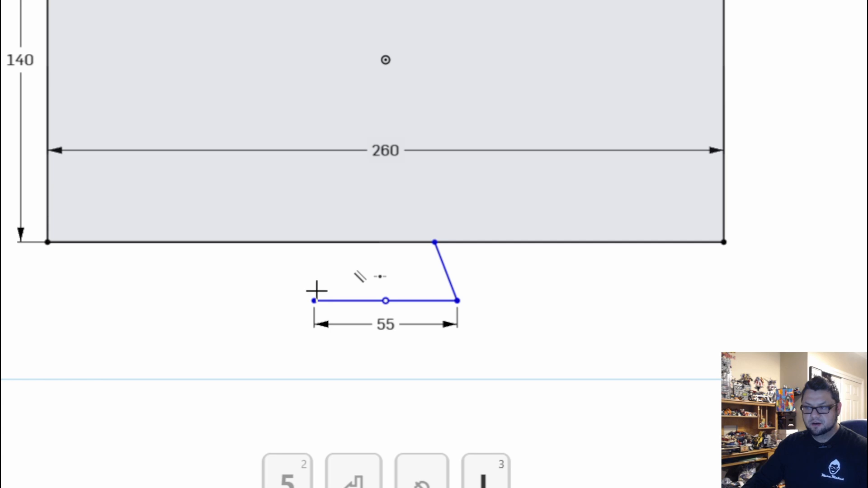
left_click(314, 301)
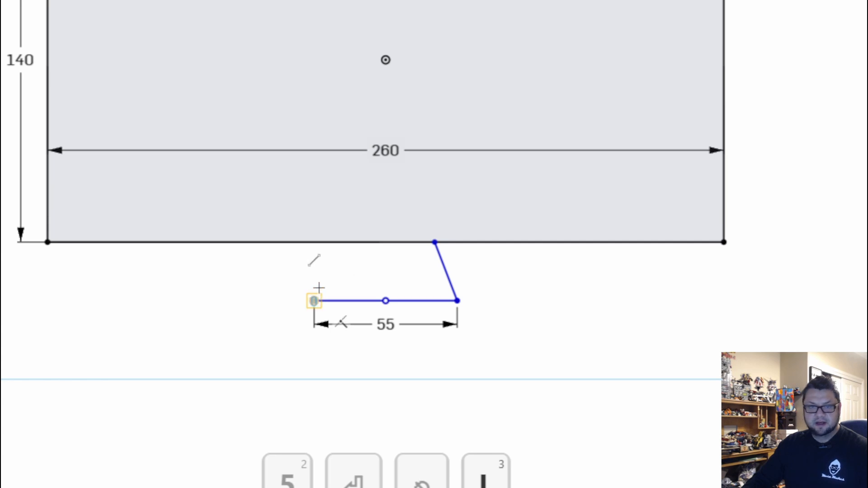
left_click(337, 243)
key("Escape")
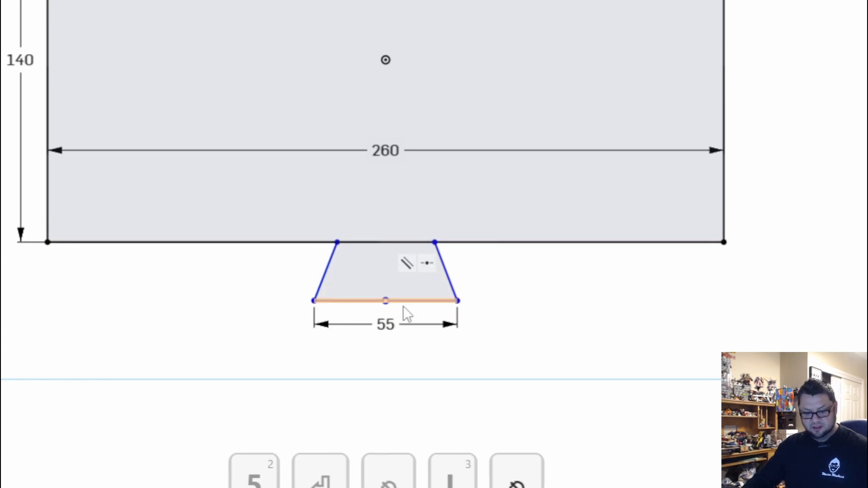
left_click_drag(485, 272, 291, 278)
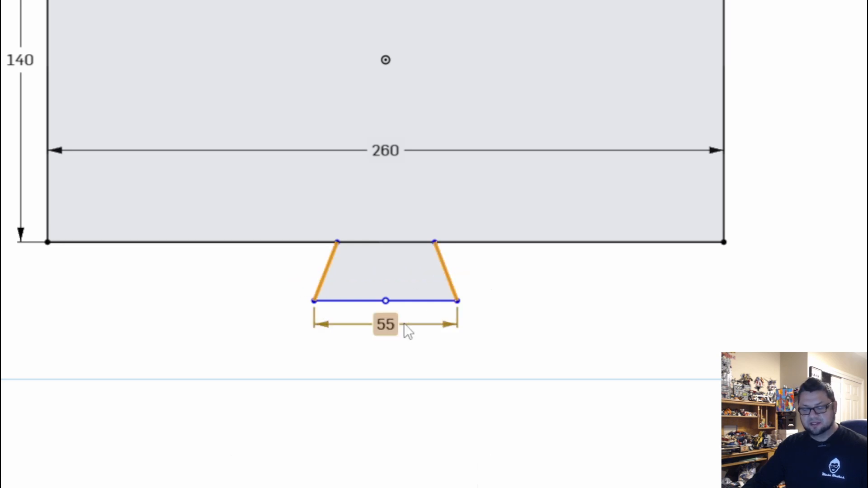
key("Escape")
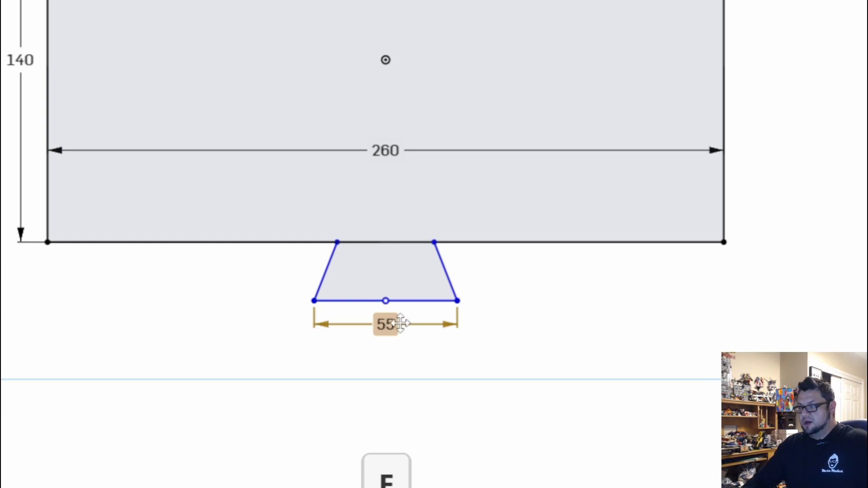
- Dimension the angle between the tab's two slanted sides as 45 degrees
key("d")
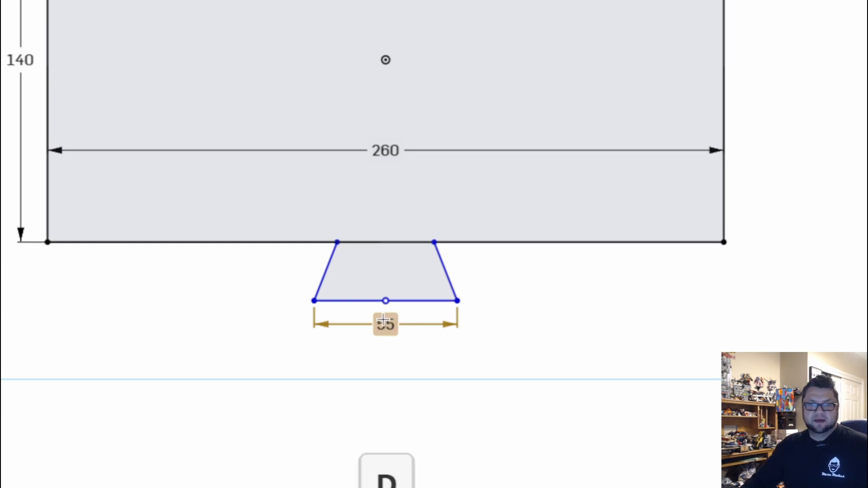
left_click(327, 277)
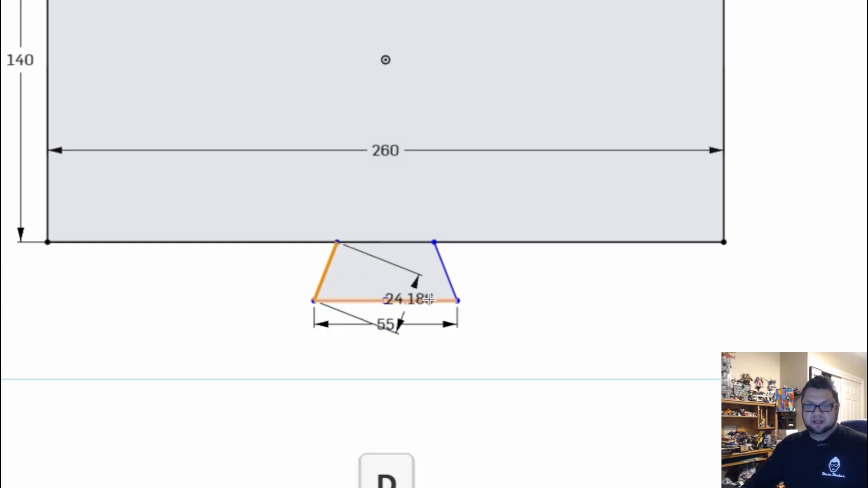
left_click(448, 276)
left_click(403, 441)
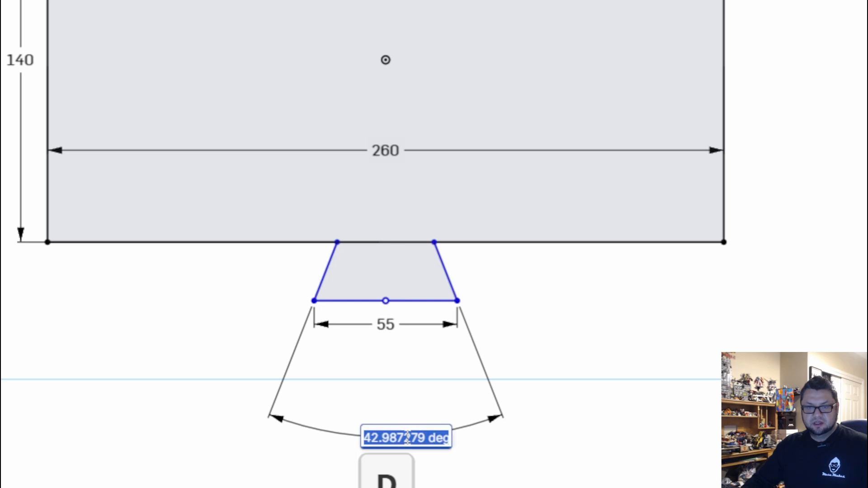
type("45")
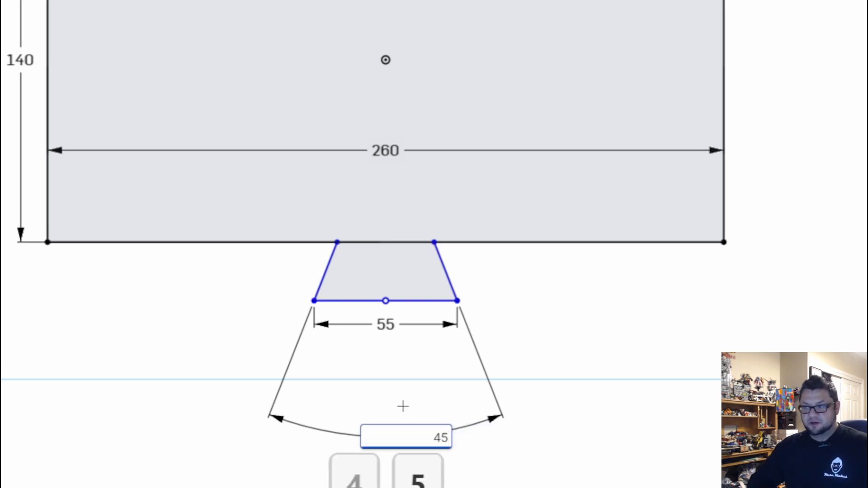
key("Return")
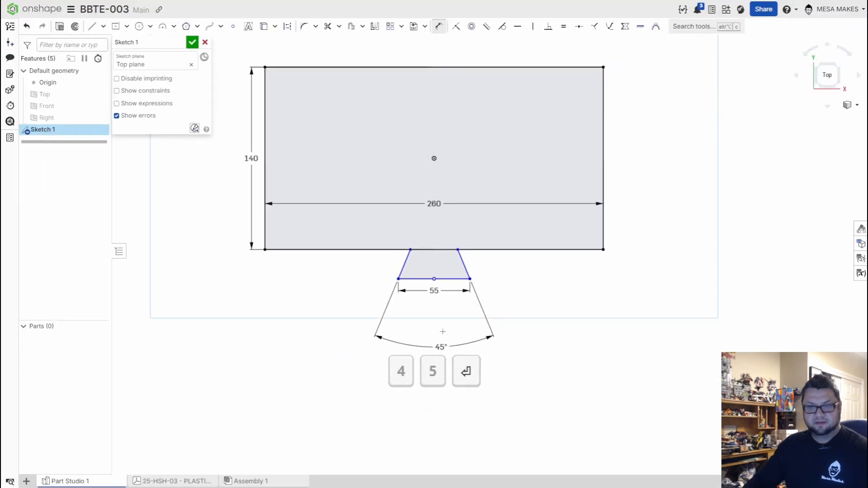
- Set the distance between the tab's outer edge and the rectangle's lower edge to 17 mm
scroll(443, 302, "up", 2)
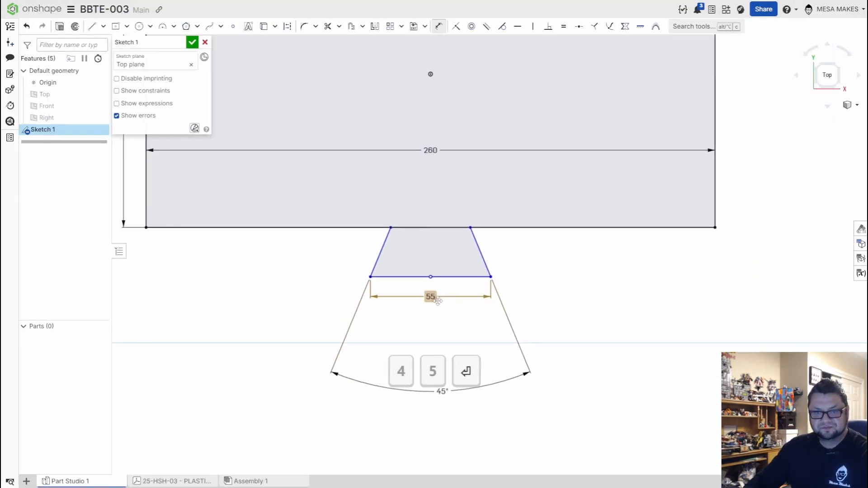
left_click(450, 283)
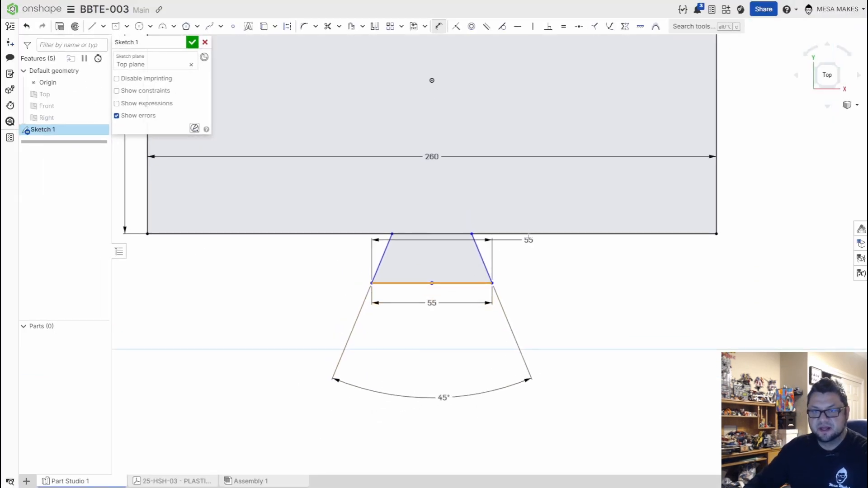
left_click(528, 233)
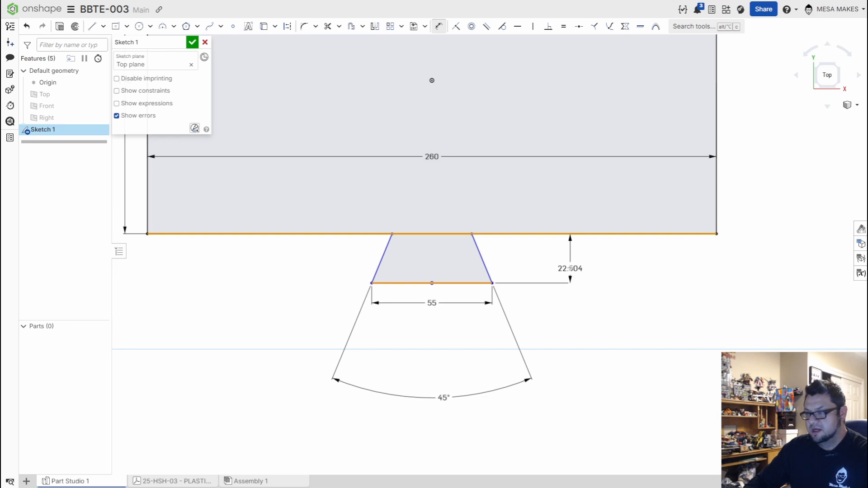
left_click(570, 268)
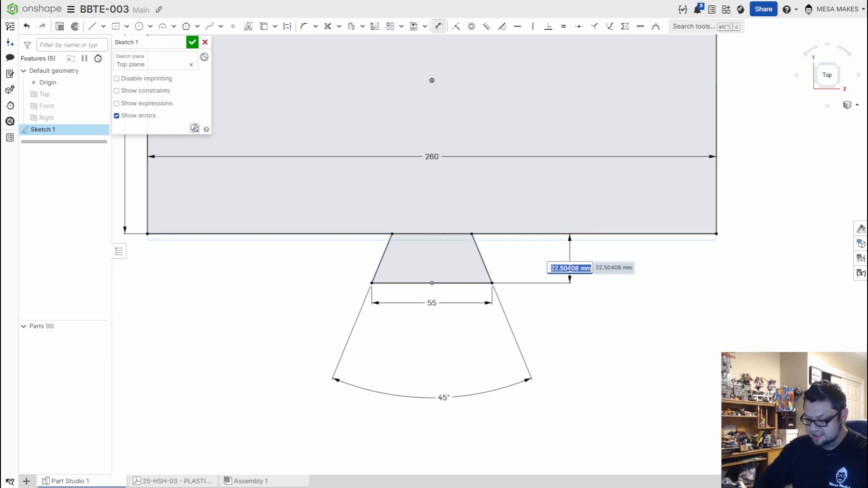
type("17")
key("Return")
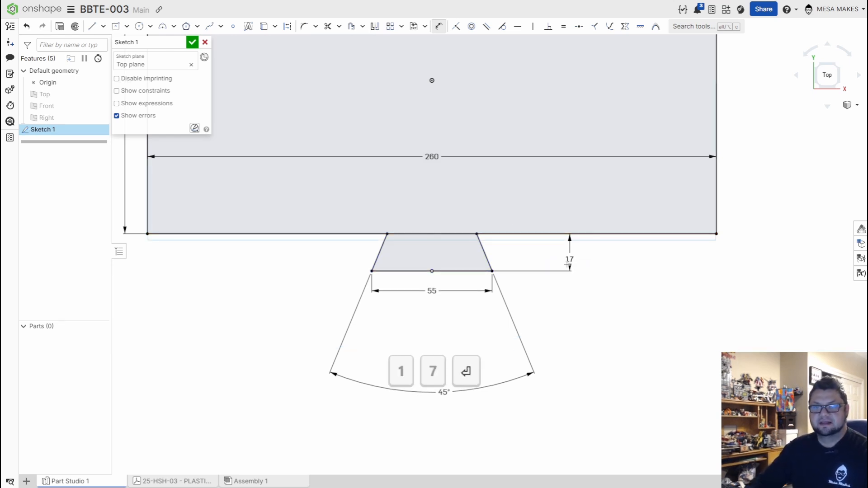
- Extrude the rectangle and dovetail tab regions together as a new solid with a blind depth of 27 mm
scroll(552, 266, "down", 3)
middle_click_drag(583, 251, 583, 264)
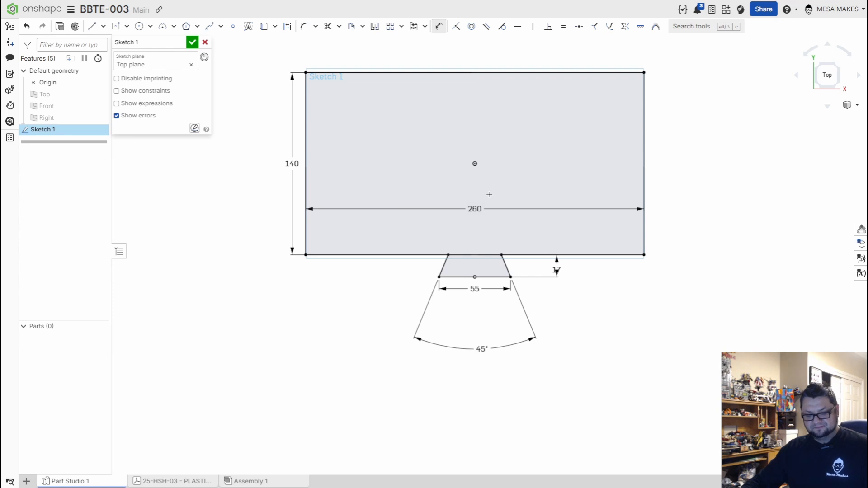
middle_click_drag(489, 194, 484, 243)
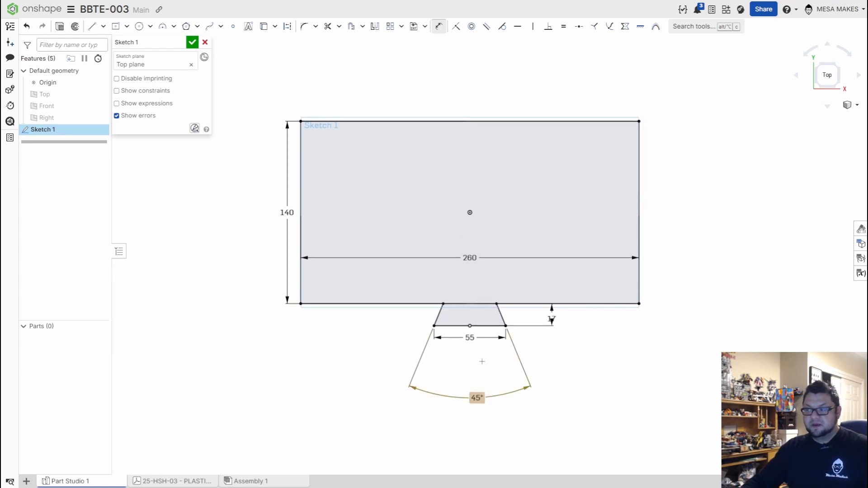
key("shift")
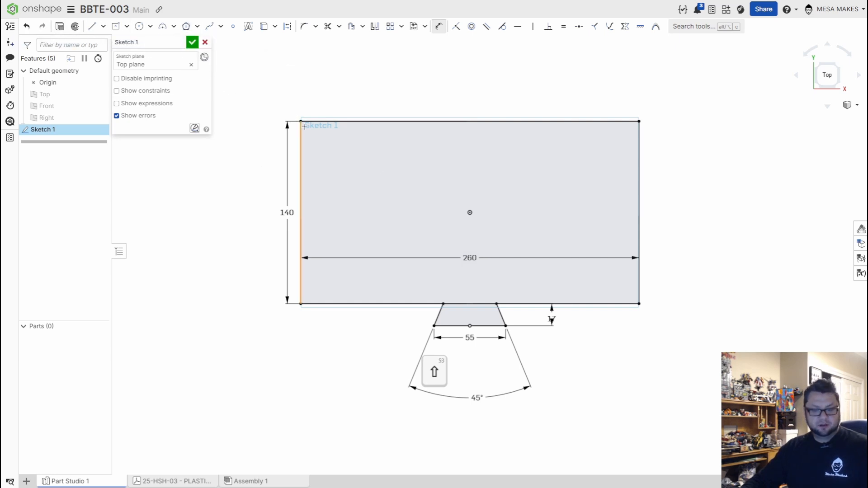
key("shift+e")
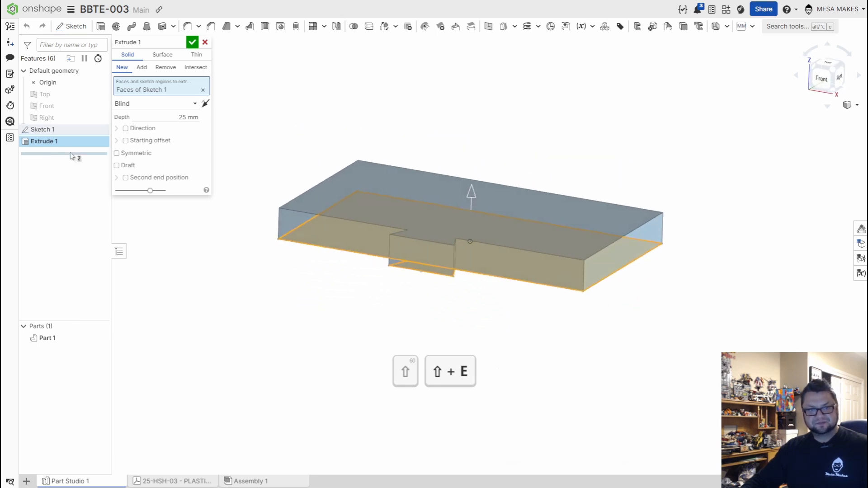
left_click(183, 116)
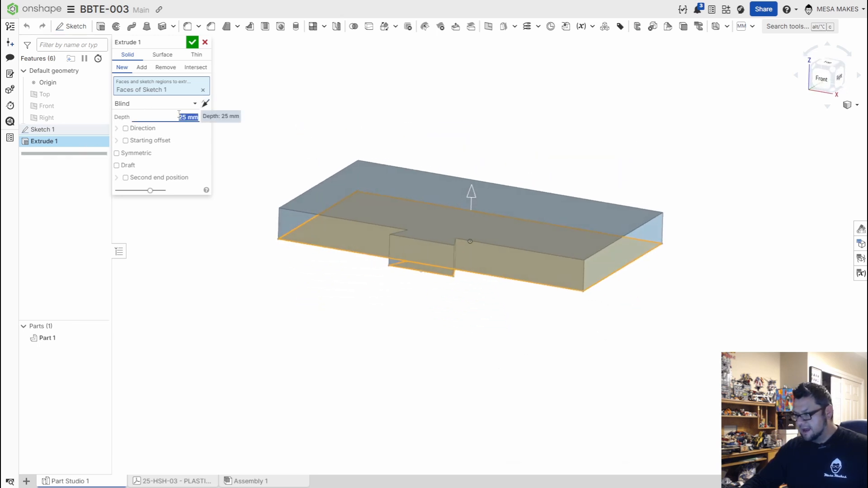
type("27")
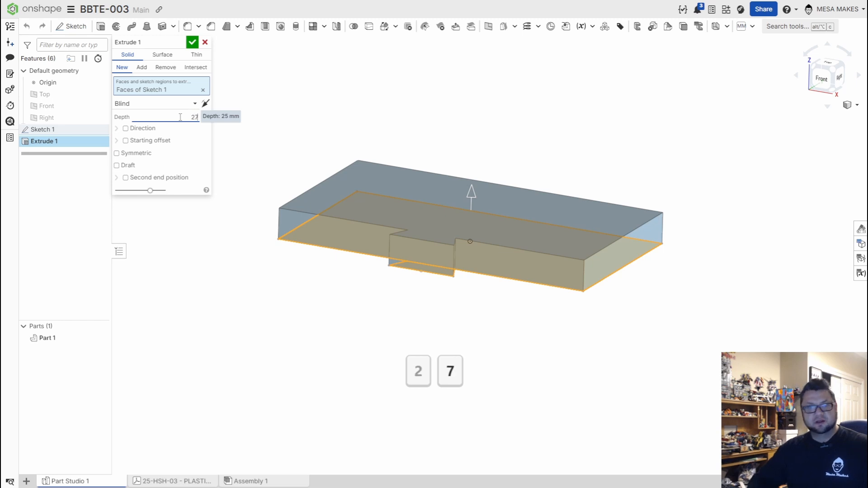
key("Return")
key("Return")
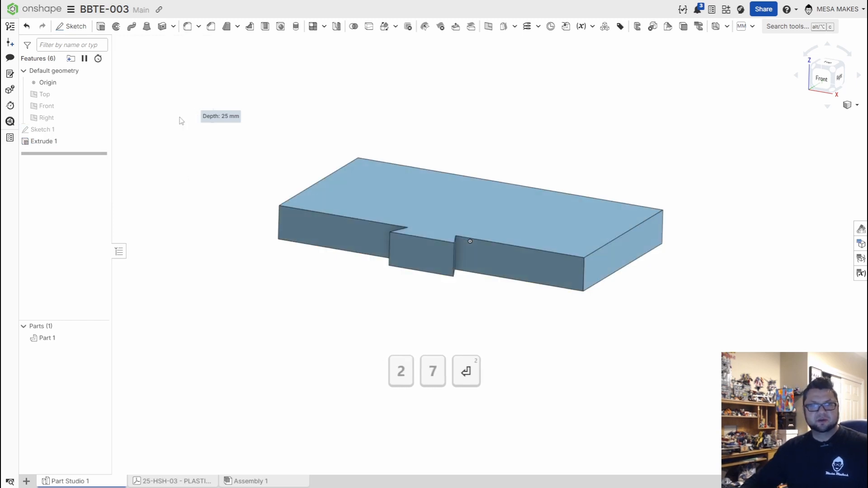
right_click_drag(309, 223, 381, 259)
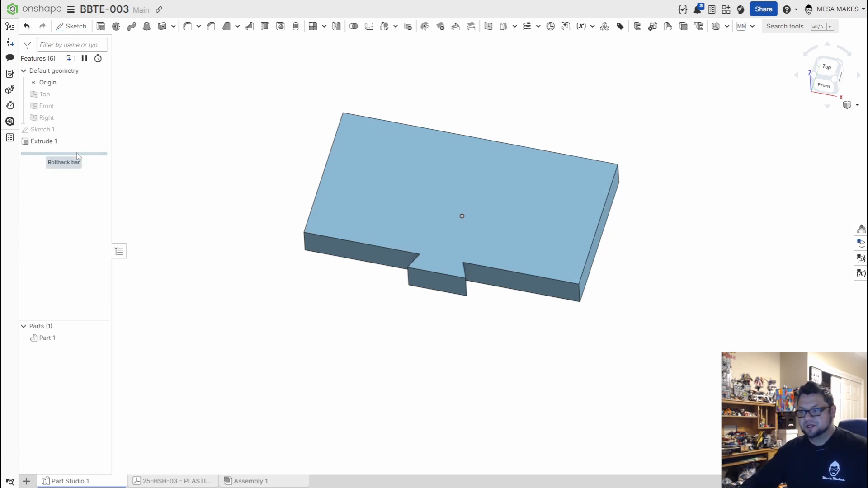
- Round the two corners of the sketched rectangle opposite the dovetail tab with 20 mm sketch fillets
double_click(48, 135)
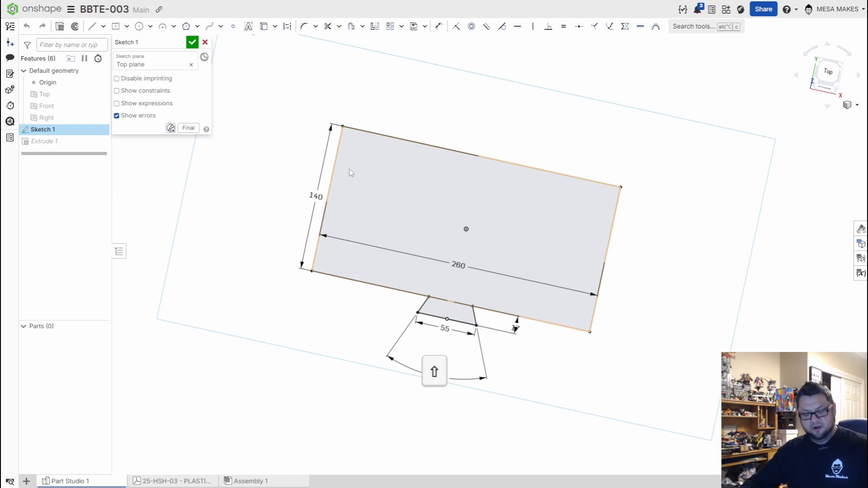
key("shift+f")
left_click(343, 126)
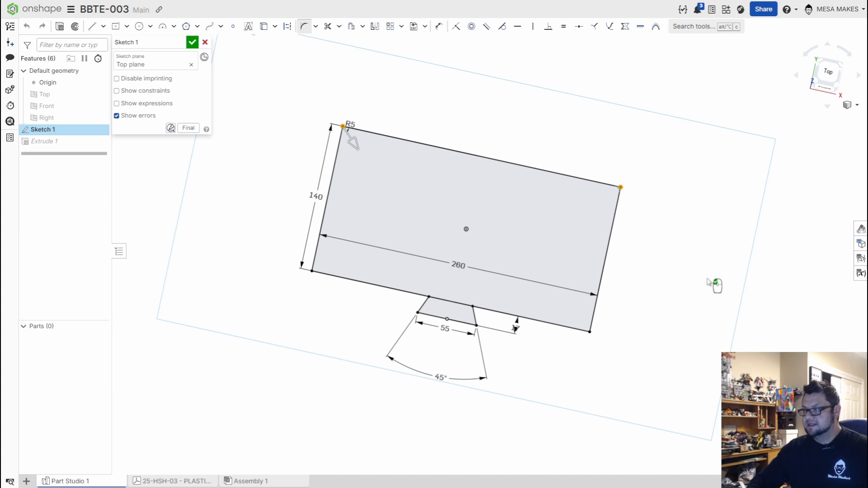
type("20")
key("Return")
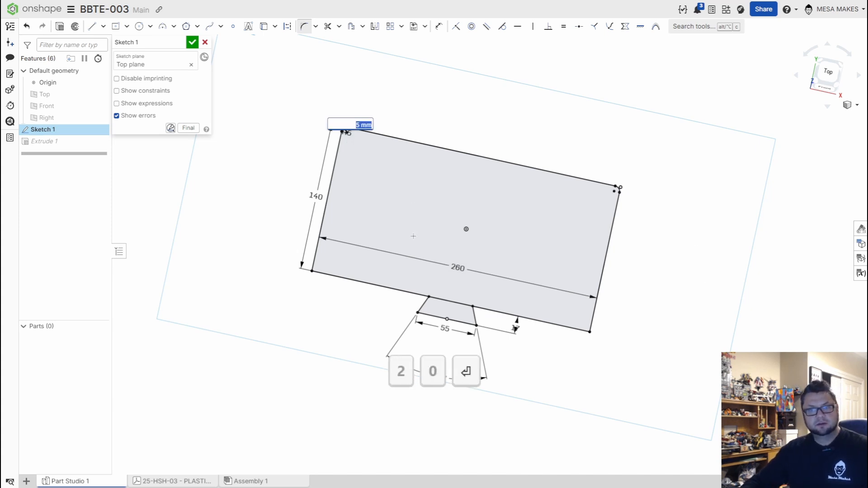
middle_click_drag(413, 236, 470, 335)
scroll(454, 245, "down", 1)
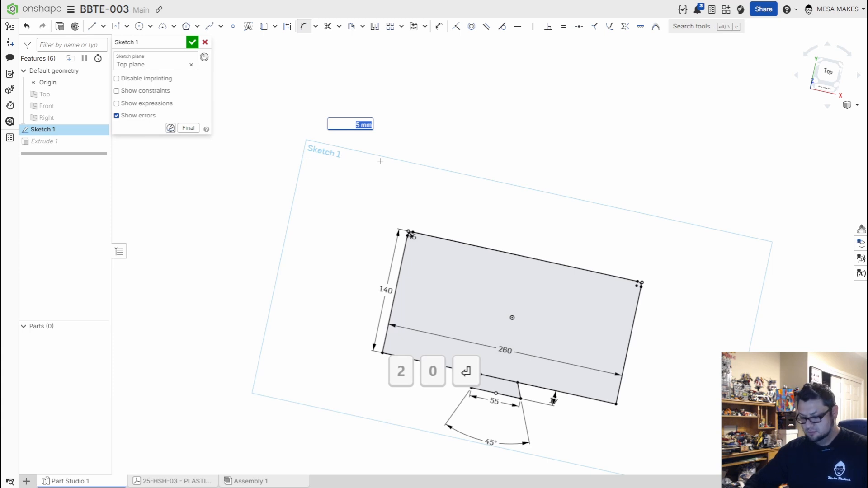
type("20")
key("Return")
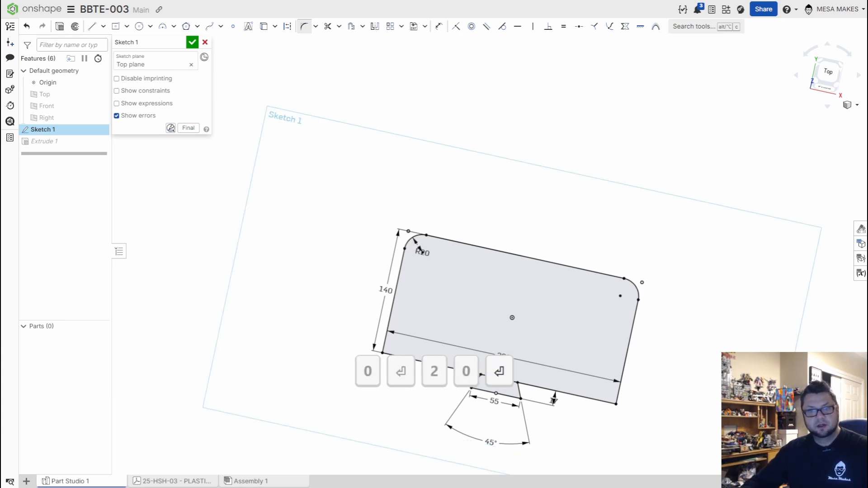
scroll(644, 281, "down", 1)
middle_click_drag(559, 237, 536, 212)
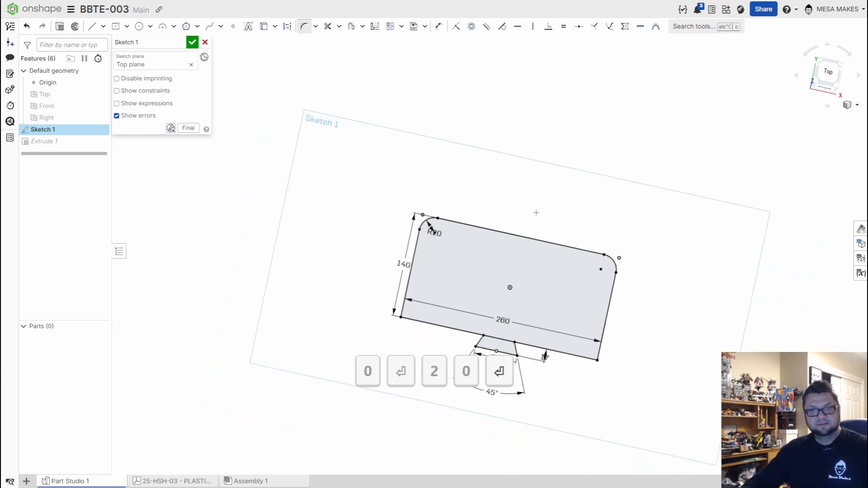
left_click(193, 42)
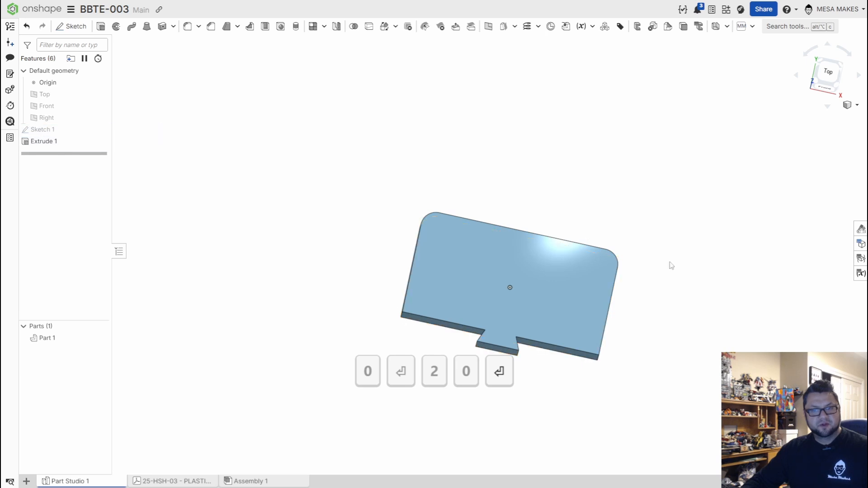
- Undo the sketch fillets on the rectangle's corners
right_click_drag(669, 266, 595, 251)
key("shift+7")
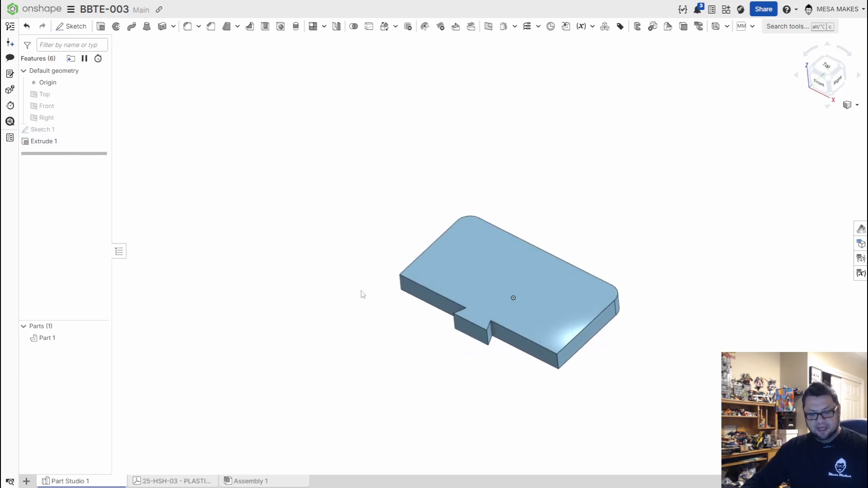
key("ctrl+x")
key("ctrl+z")
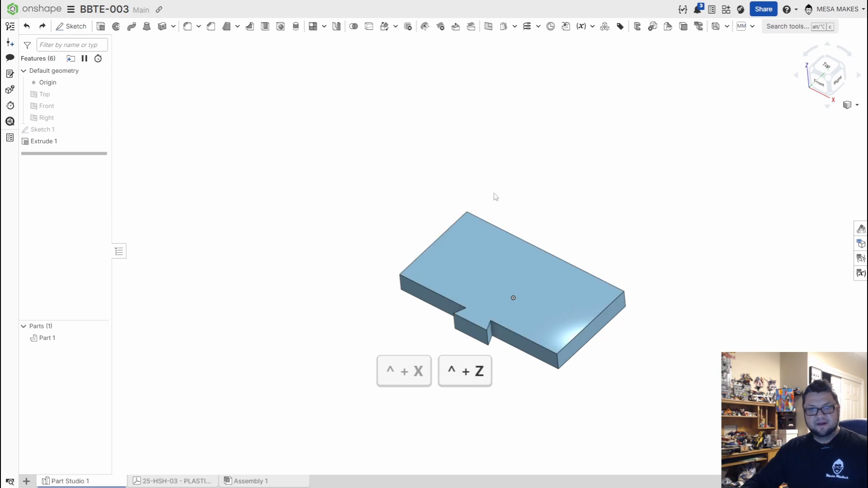
- Fillet the body's two vertical corner edges opposite the dovetail tab with a 20 mm radius
left_click(188, 27)
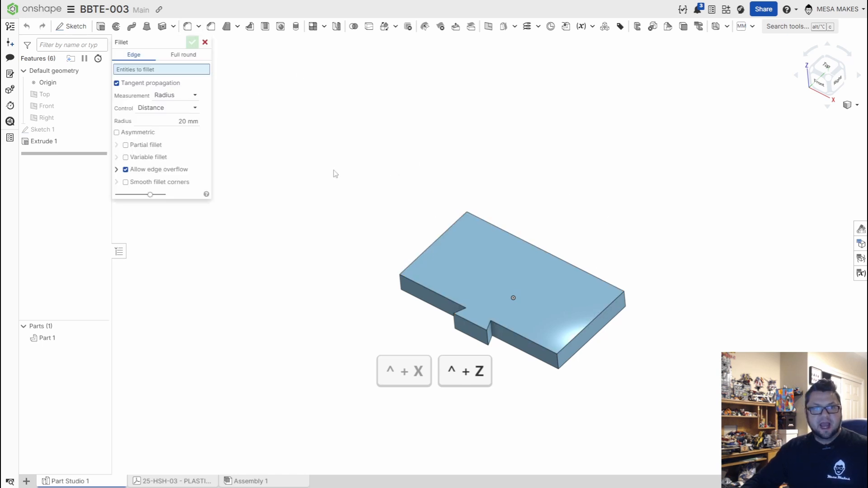
right_click_drag(334, 174, 352, 189)
left_click_drag(380, 130, 480, 213)
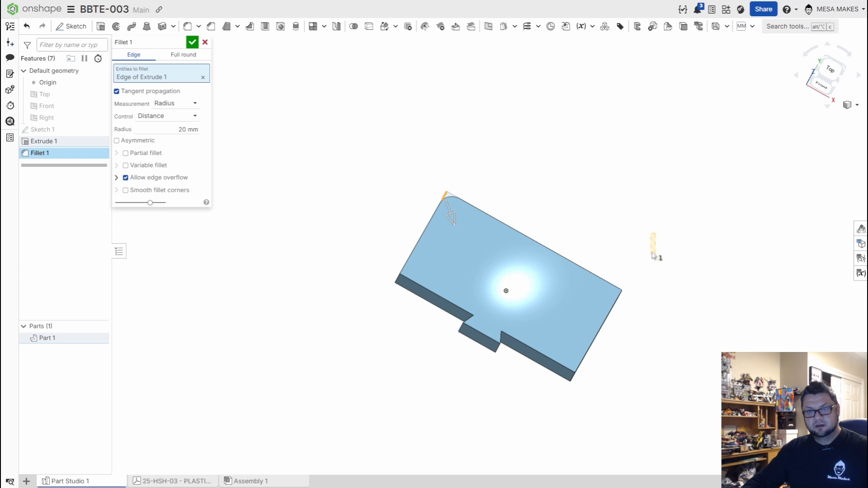
left_click_drag(610, 240, 656, 344)
right_click_drag(657, 343, 649, 310)
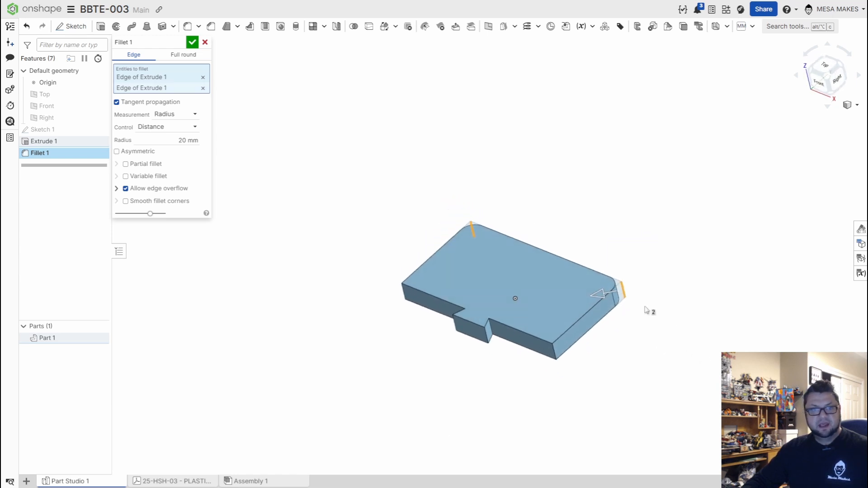
left_click(192, 42)
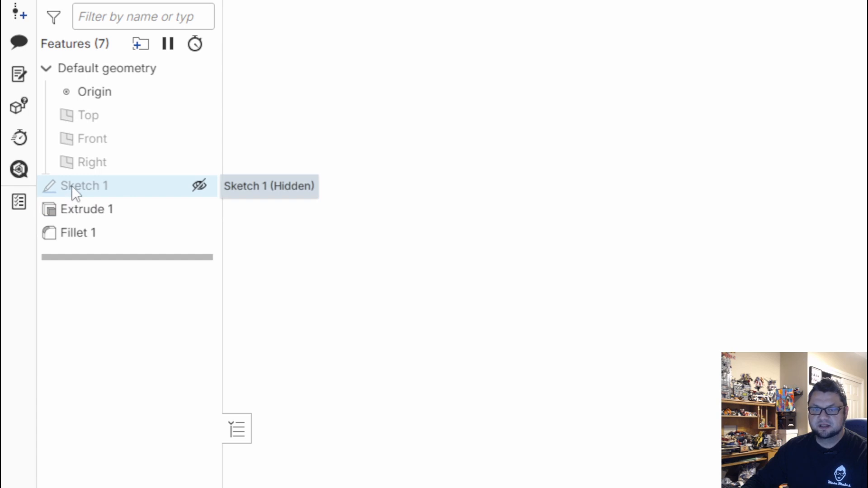
double_click(69, 232)
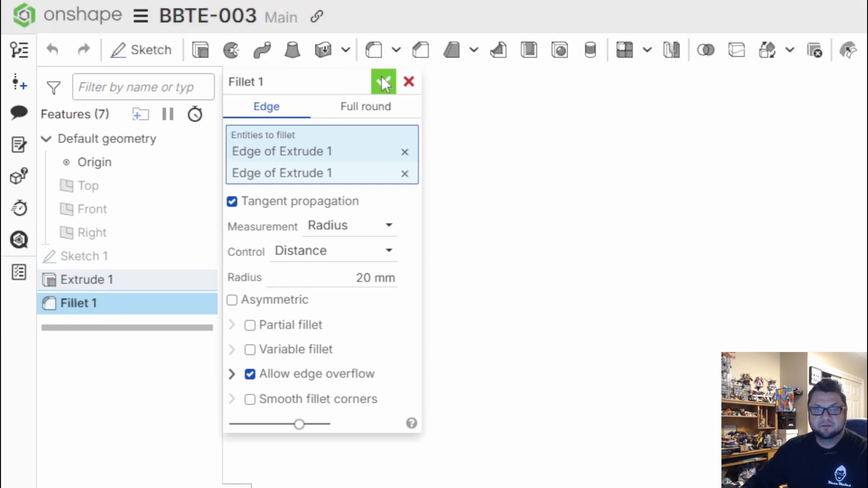
left_click(382, 79)
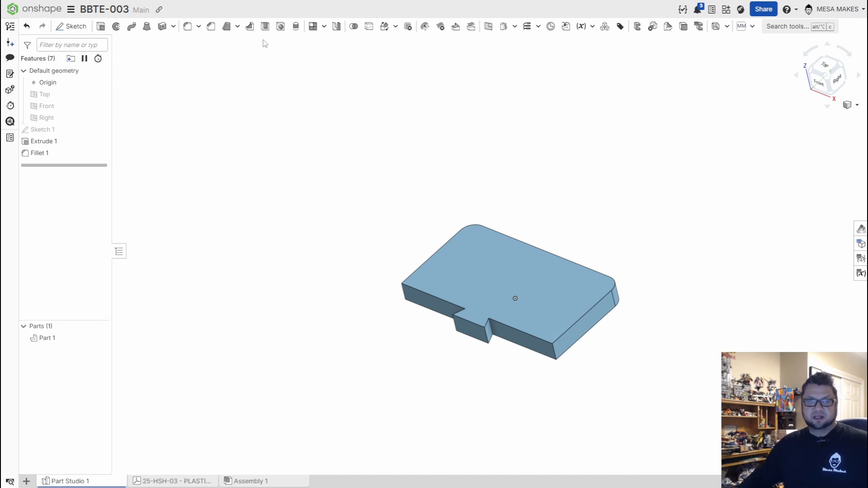
- Shell the body with an 8 mm wall thickness, removing its top face
right_click_drag(328, 250, 597, 310)
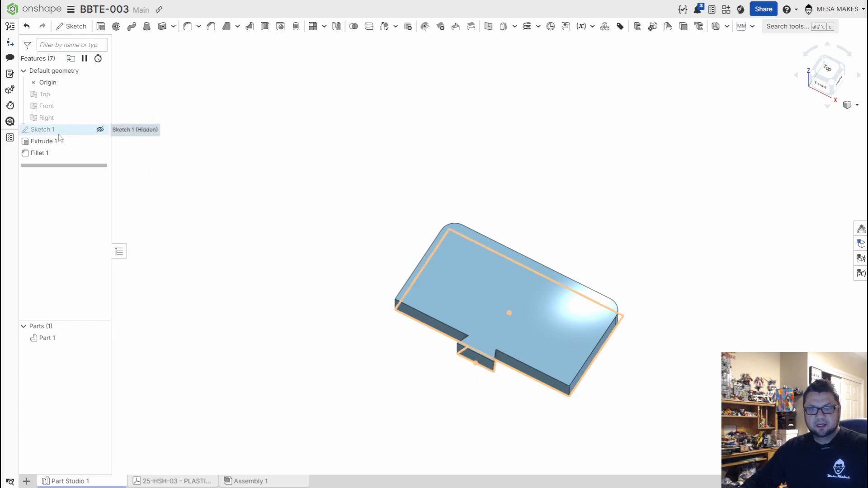
left_click(266, 26)
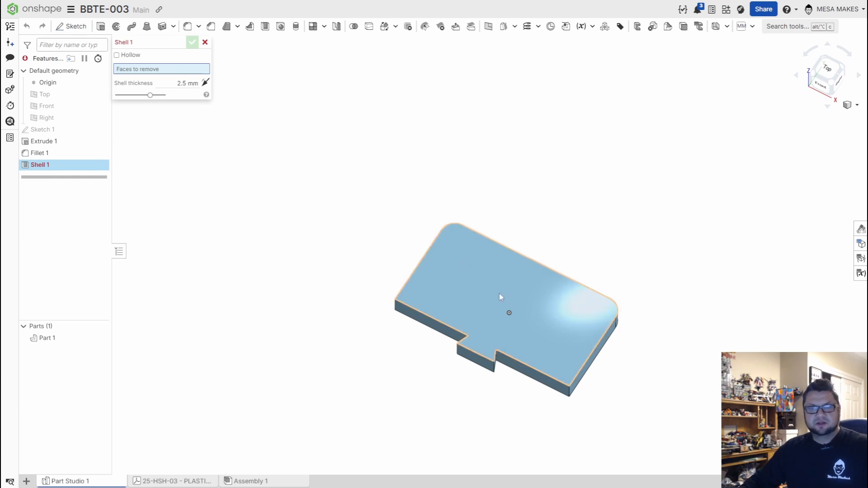
left_click(455, 274)
left_click(177, 93)
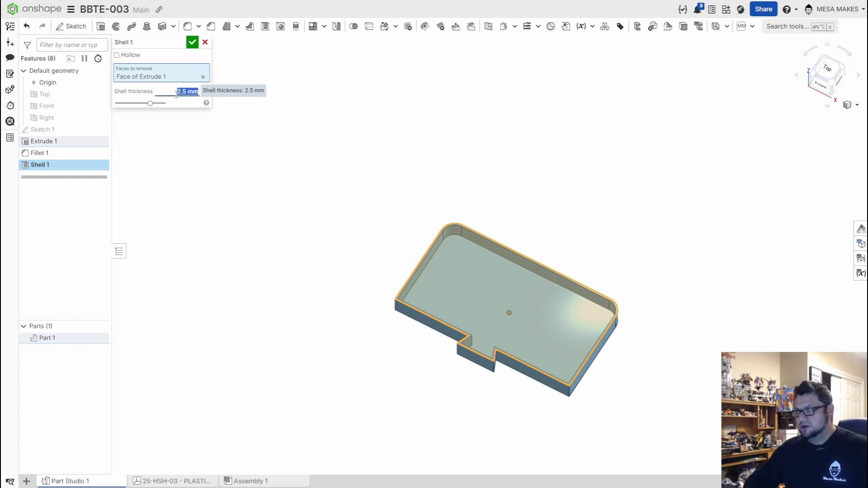
type("8")
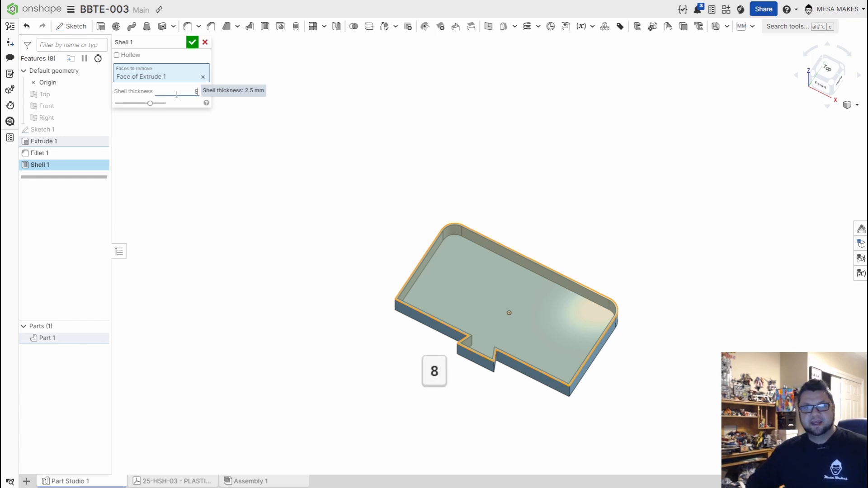
key("Return")
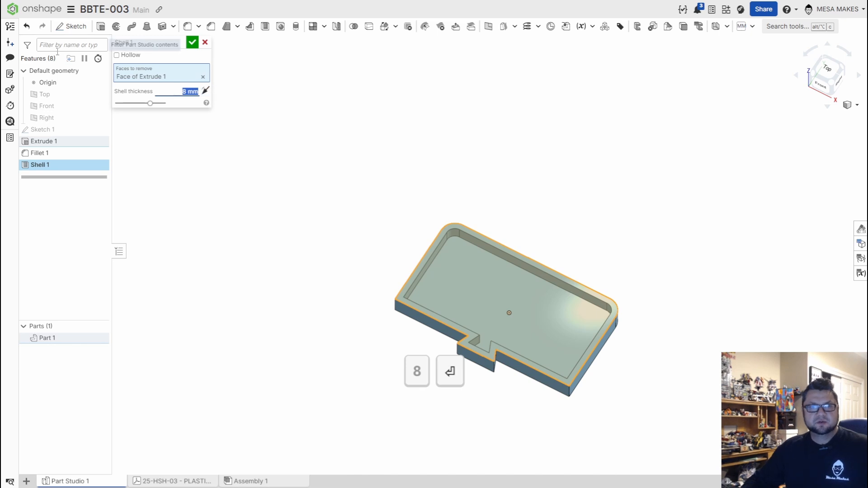
left_click(192, 43)
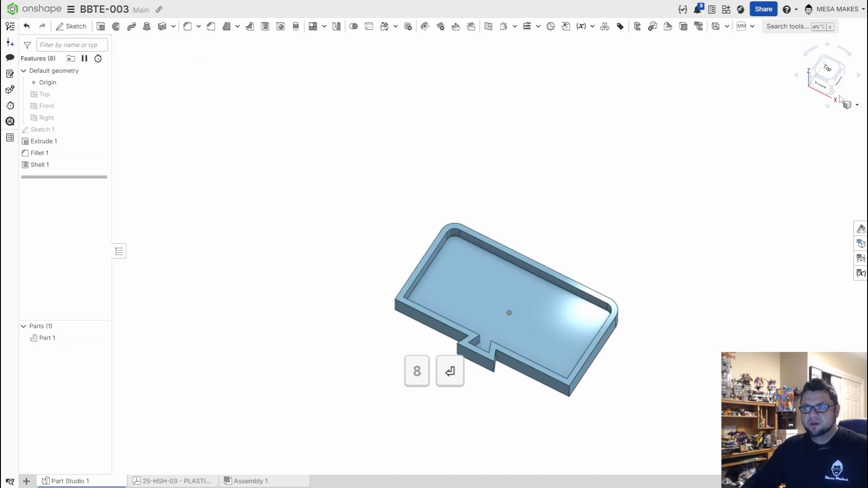
- Fill the pocket inside the dovetail tab by thickening its inner end face 17 mm inward, added to the part
left_click(826, 68)
scroll(525, 299, "up", 5)
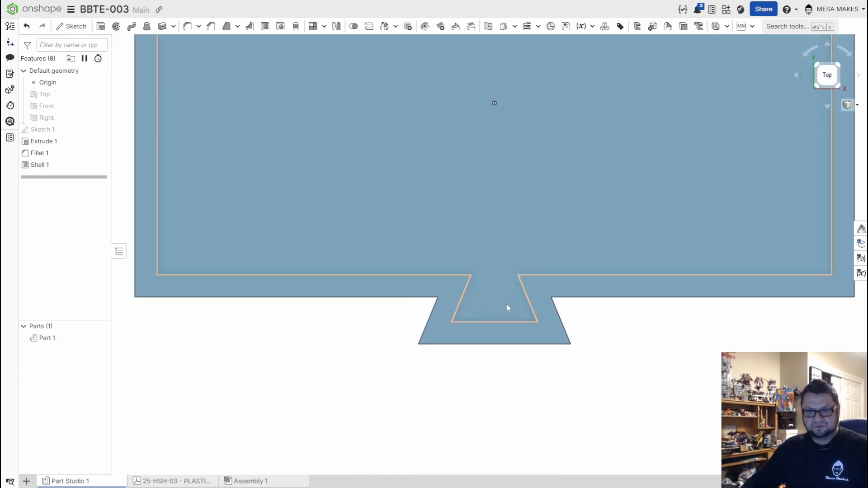
right_click_drag(515, 294, 526, 333)
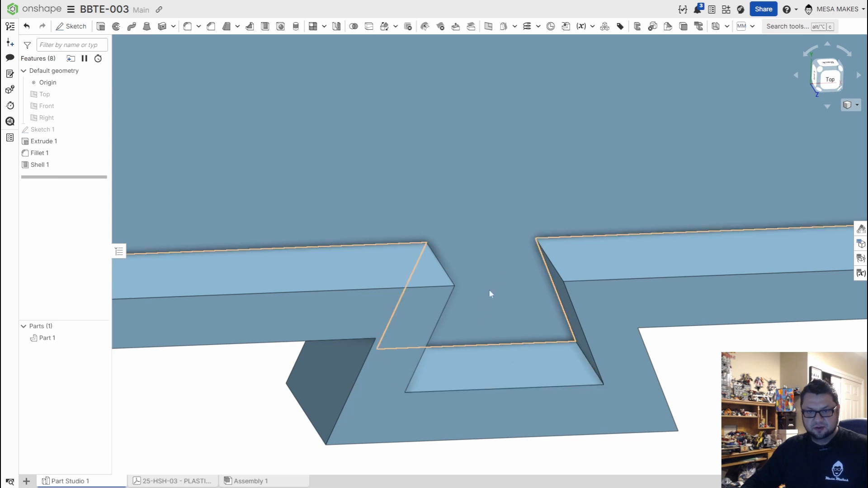
right_click_drag(465, 360, 514, 363)
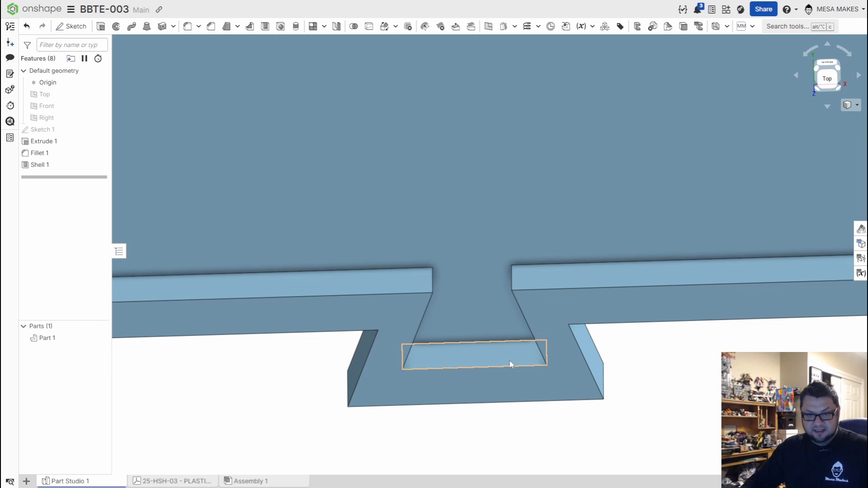
left_click(510, 364)
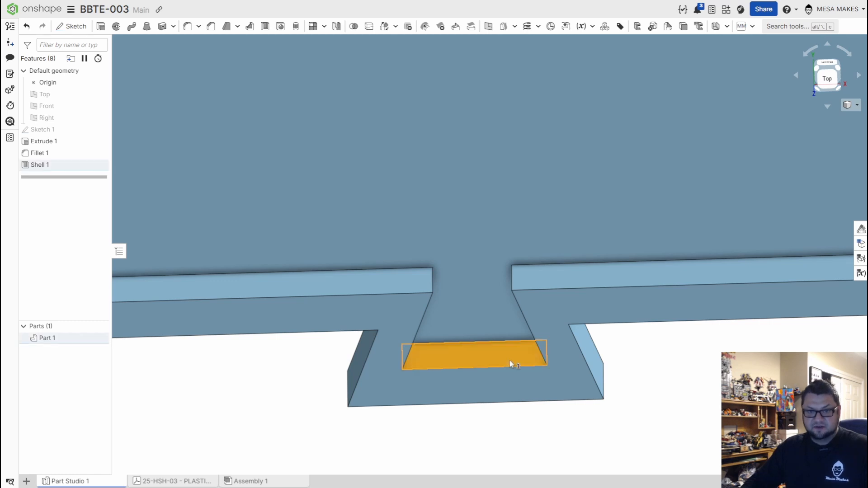
left_click(162, 27)
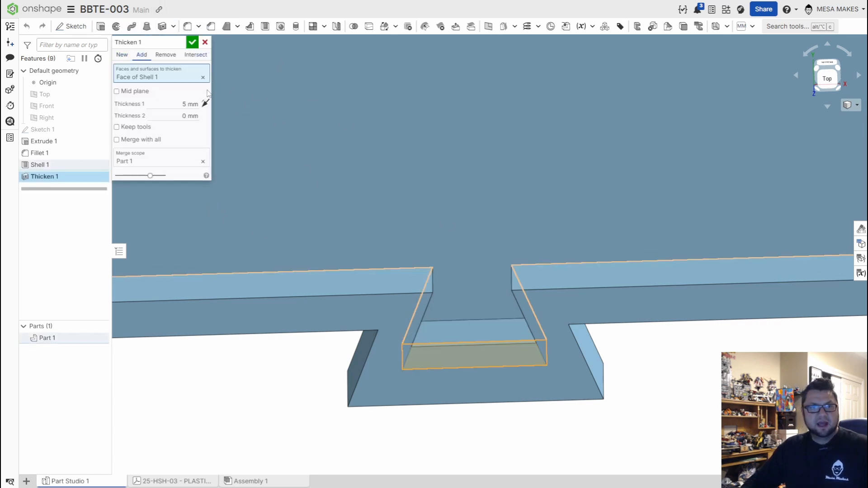
mouse_move(568, 363)
right_mouse_down()
mouse_move(568, 343)
mouse_move(560, 364)
right_mouse_up()
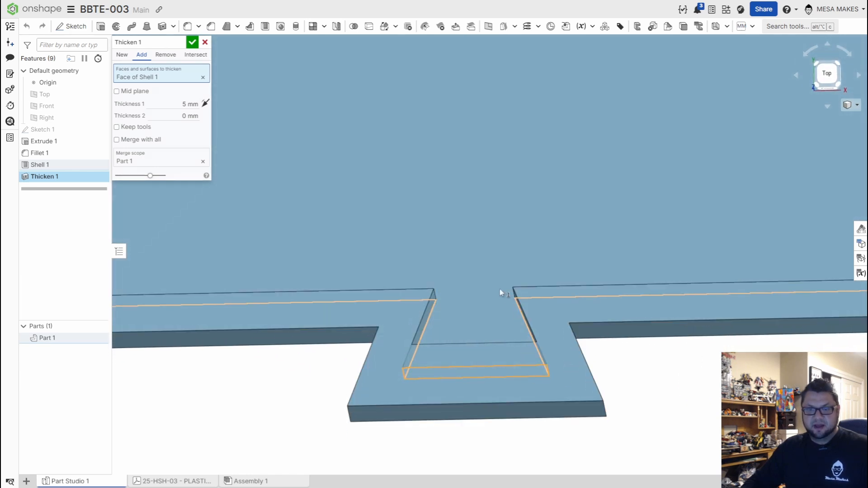
left_click(177, 105)
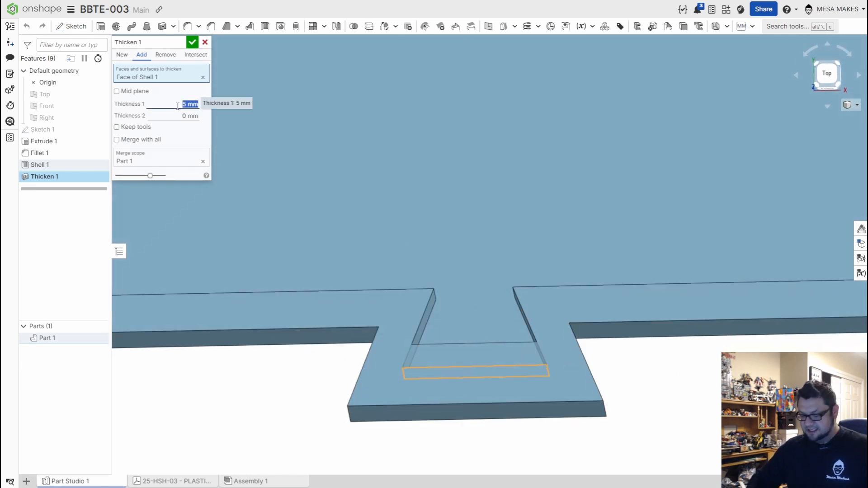
type("17")
key("Return")
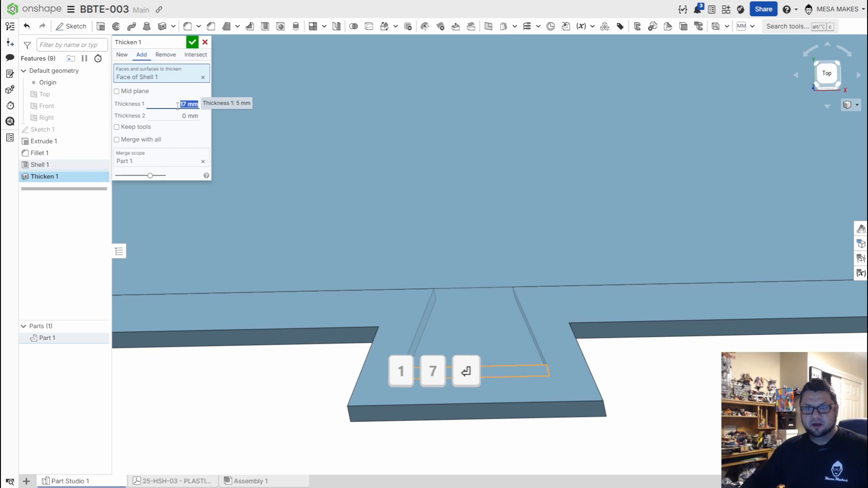
right_click_drag(332, 251, 340, 270)
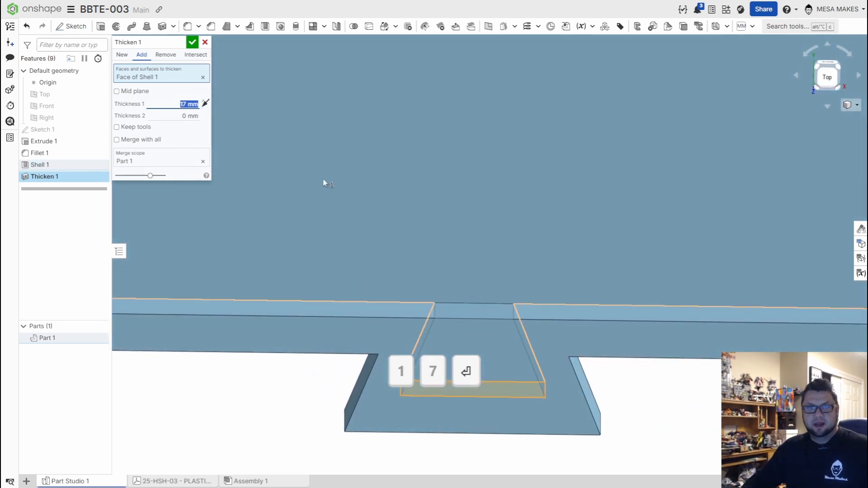
left_click(192, 42)
- Assign the TTT-ABS material from the TTT-CUSTOM MATERIALS library to the drawer part
scroll(479, 280, "down", 5)
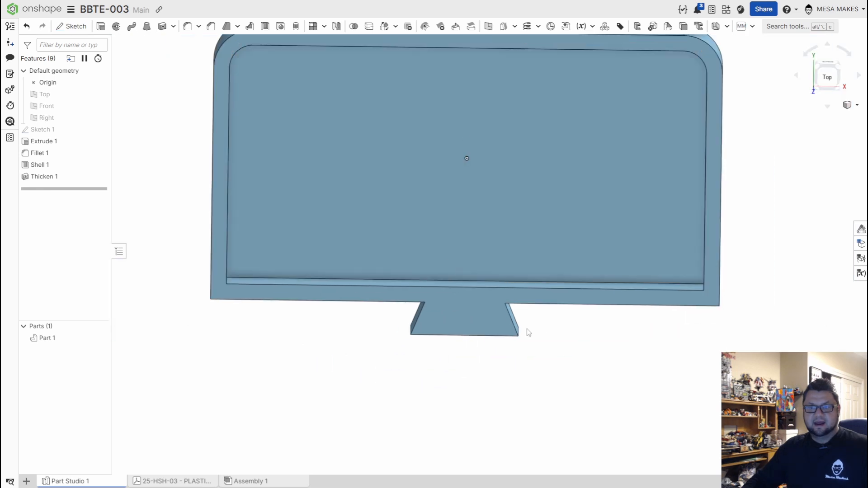
right_click_drag(524, 329, 507, 293)
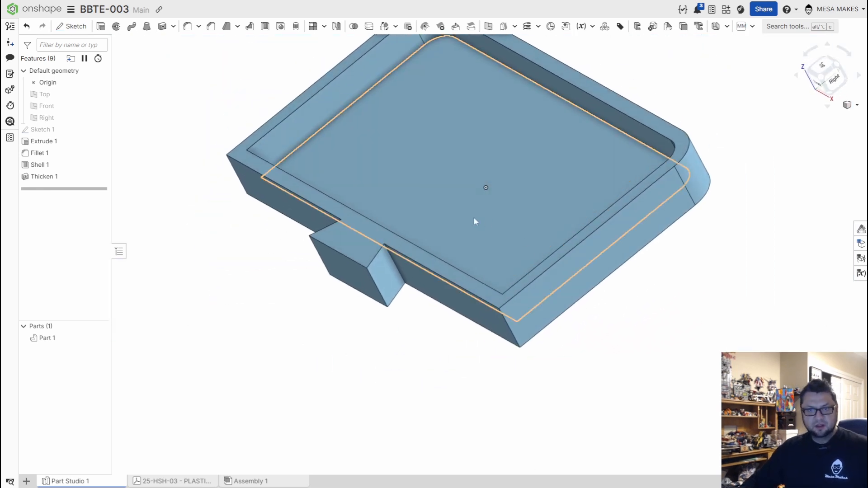
scroll(446, 271, "down", 4)
right_click(438, 228)
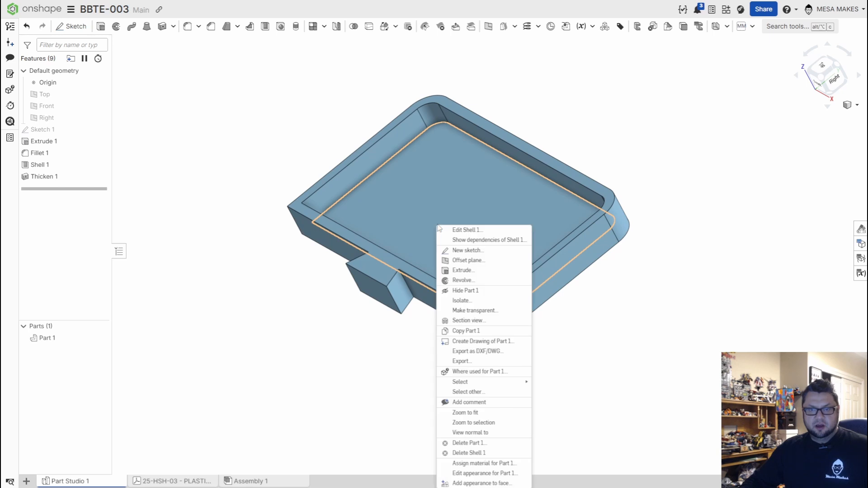
left_click(491, 465)
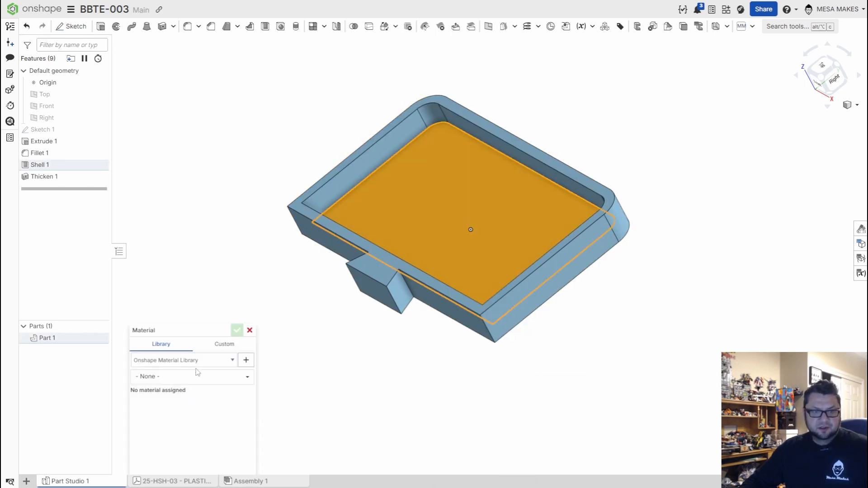
left_click(198, 377)
left_click(199, 359)
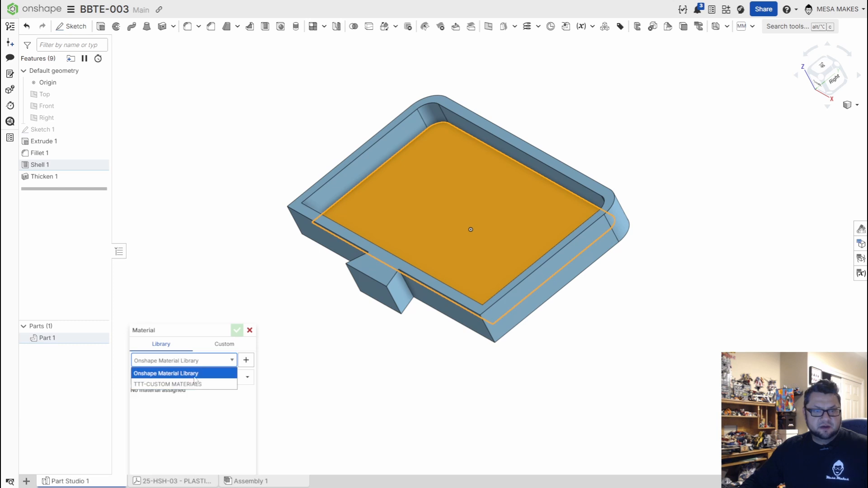
left_click(187, 384)
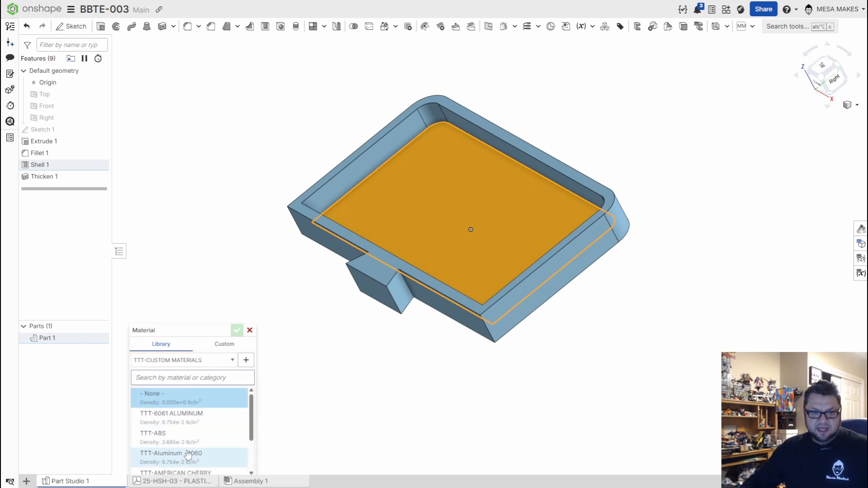
left_click(186, 445)
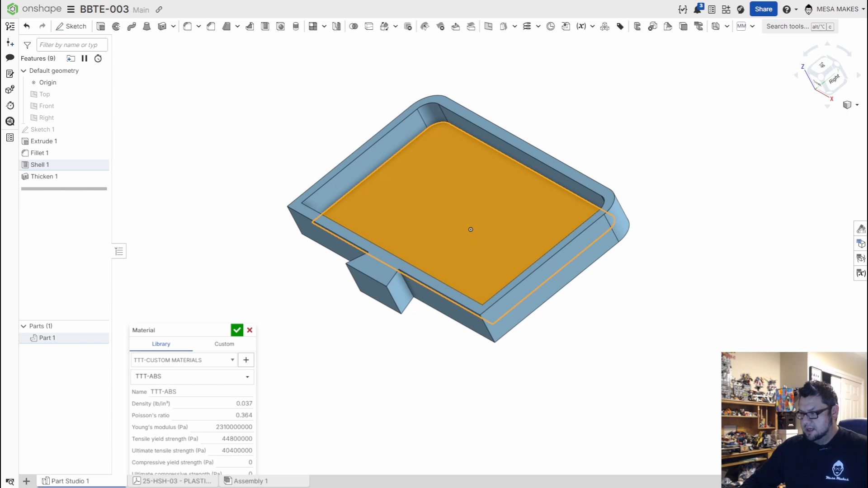
left_click(237, 330)
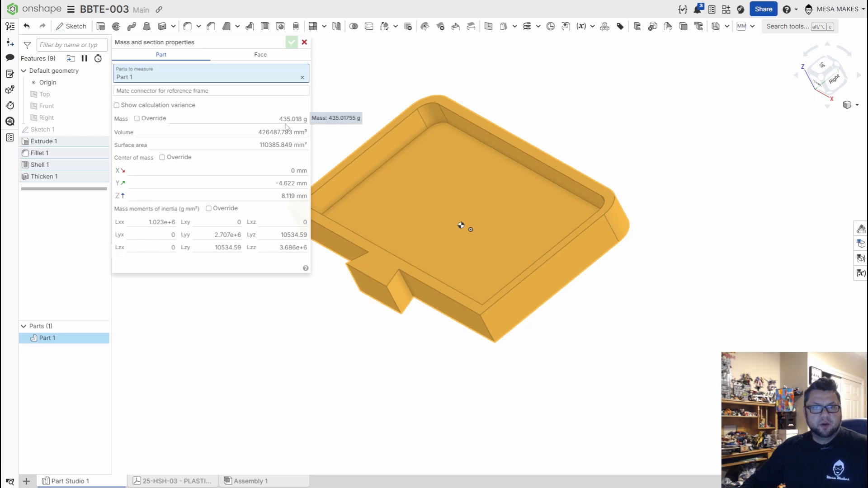
- Check the drawer part's mass and volume in its mass properties
mouse_move(301, 133)
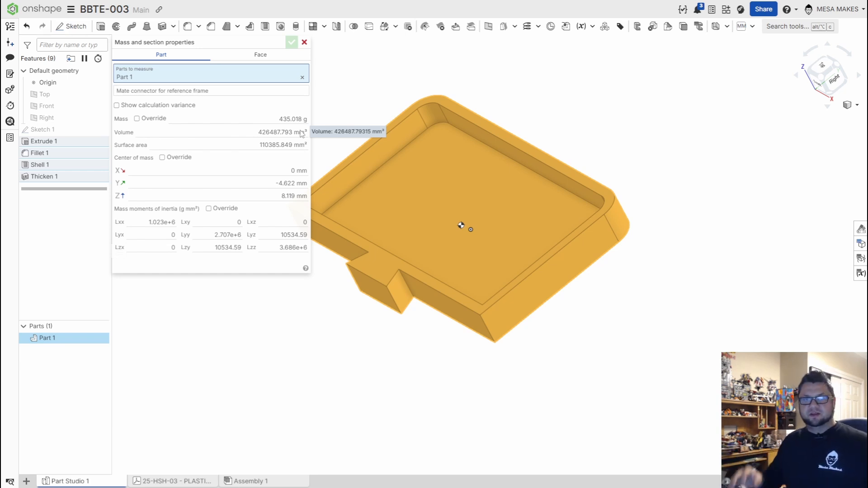
left_click(304, 43)
left_click(162, 206)
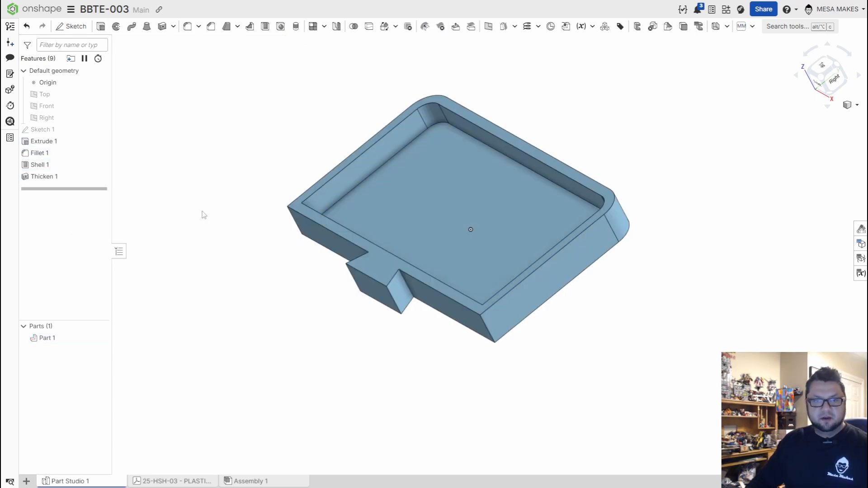
- Delete the thicken and shell features from the model, keeping the corner fillet
left_click(59, 177)
key("BackSpace")
key("BackSpace")
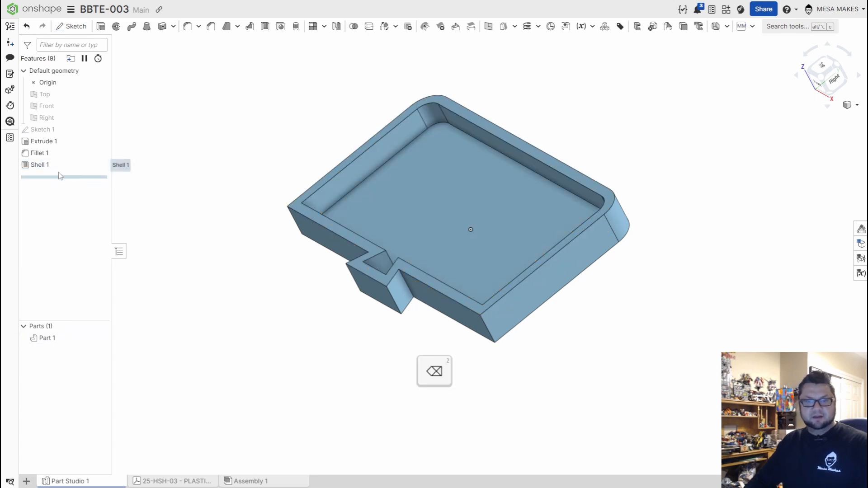
left_click(38, 153)
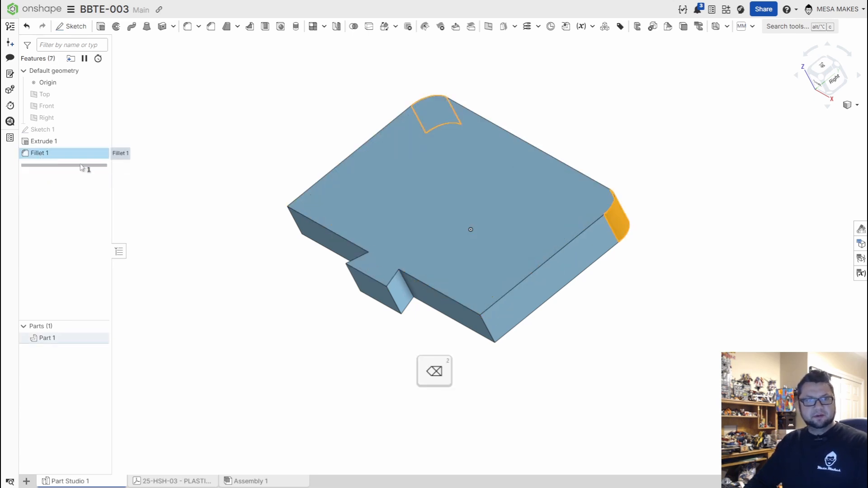
- Edit the base extrusion to use only the sketch's rectangular region, leaving out the dovetail tab
right_click_drag(277, 326, 306, 335)
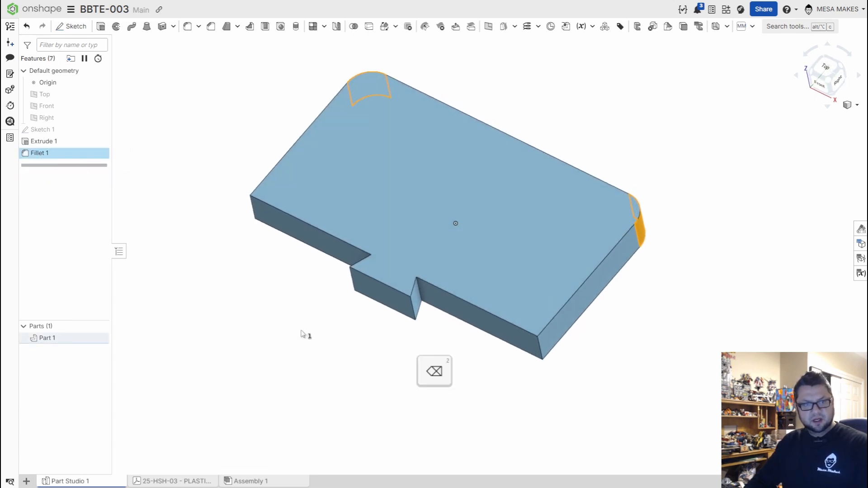
double_click(59, 141)
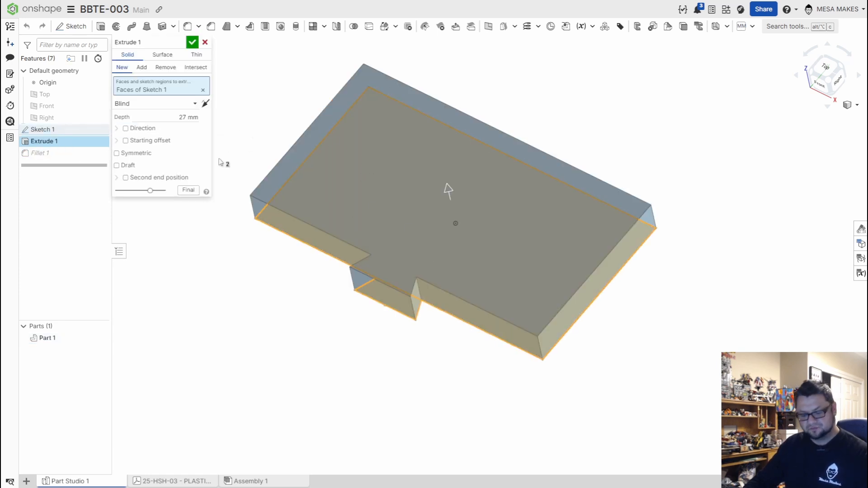
key("space")
right_click_drag(378, 223, 392, 238)
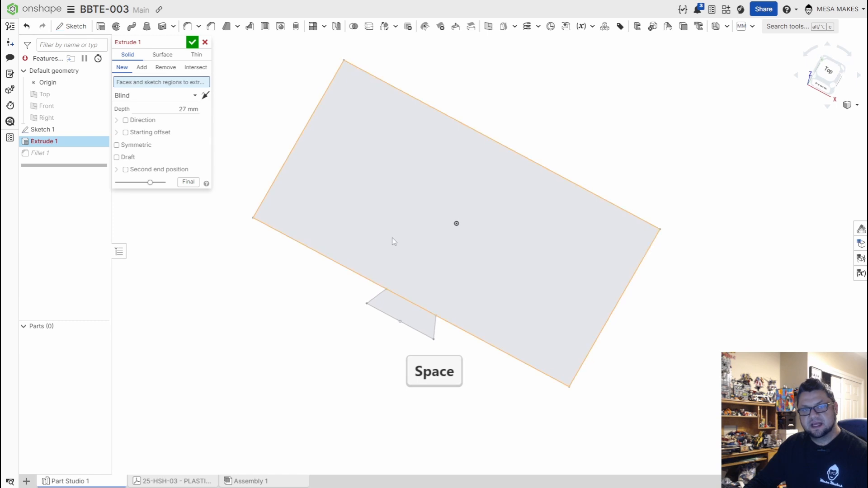
left_click(425, 272)
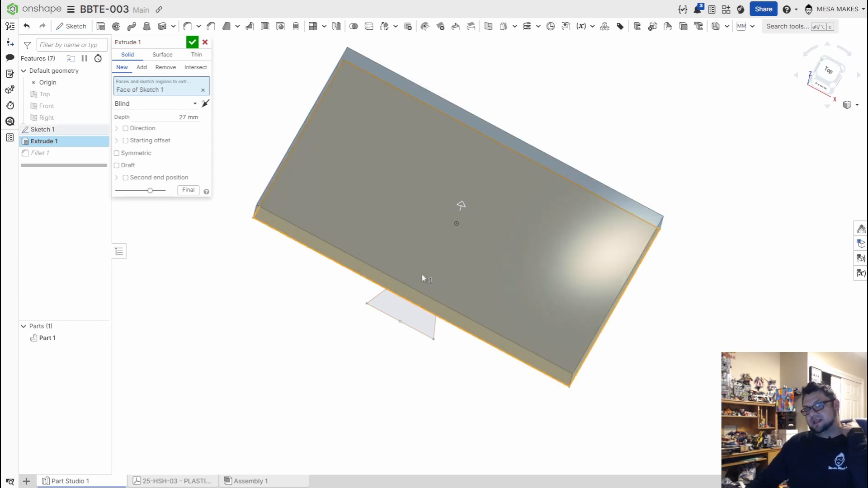
left_click(192, 42)
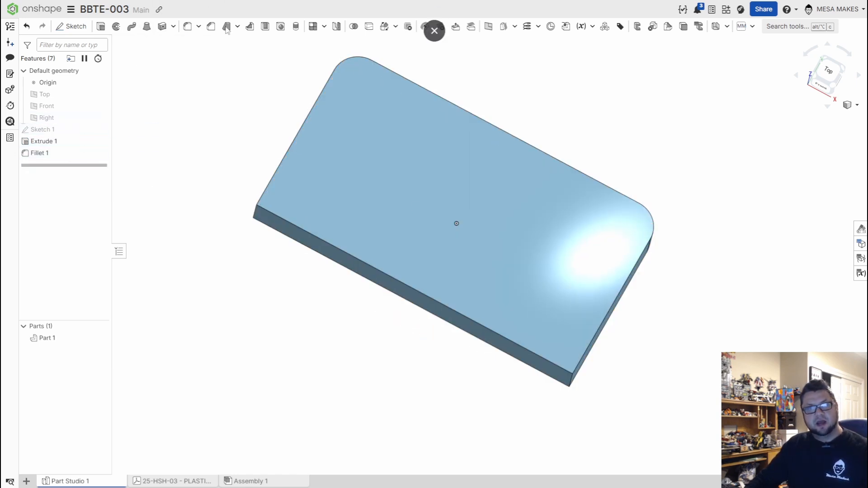
- Shell the rectangular body with an 8 mm wall thickness, removing its top face
left_click(266, 27)
left_click(365, 171)
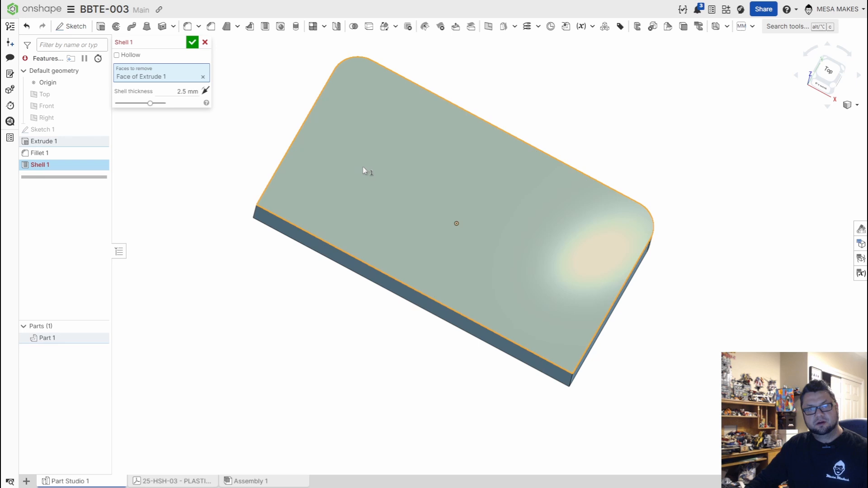
left_click(188, 92)
type("8")
key("Return")
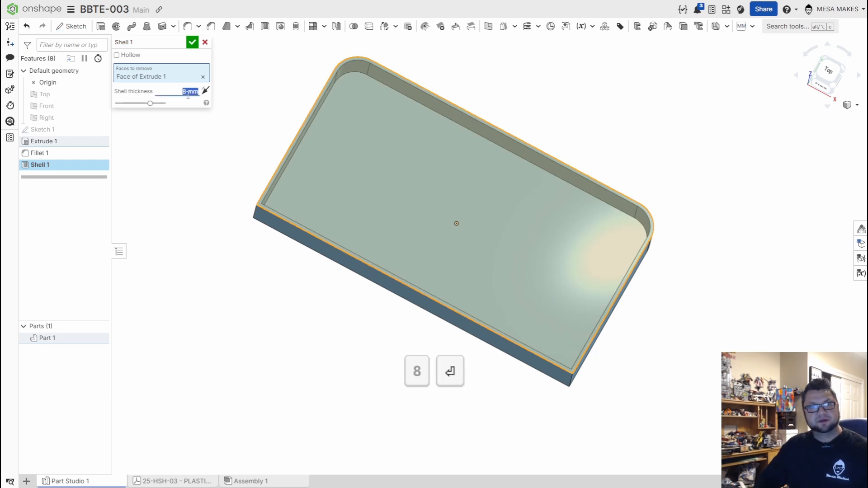
left_click(192, 42)
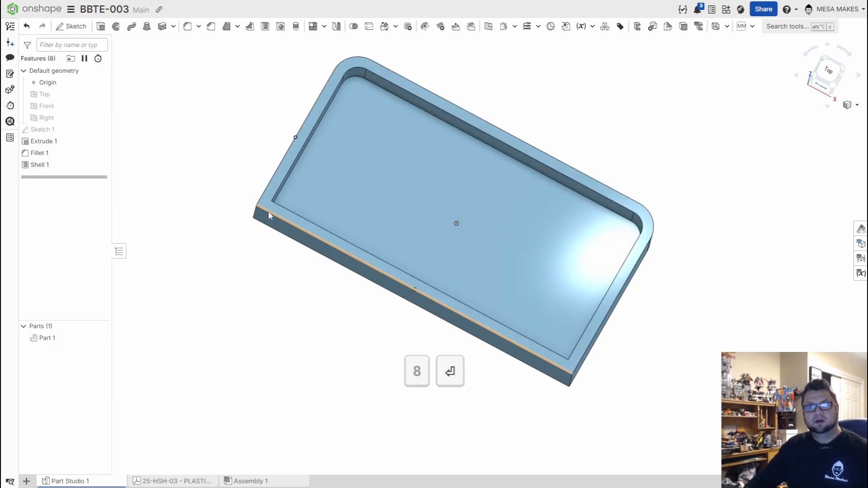
- Extrude the dovetail tab region of the base sketch up to the drawer's top rim face, added to the part
left_click(101, 27)
left_click(42, 130)
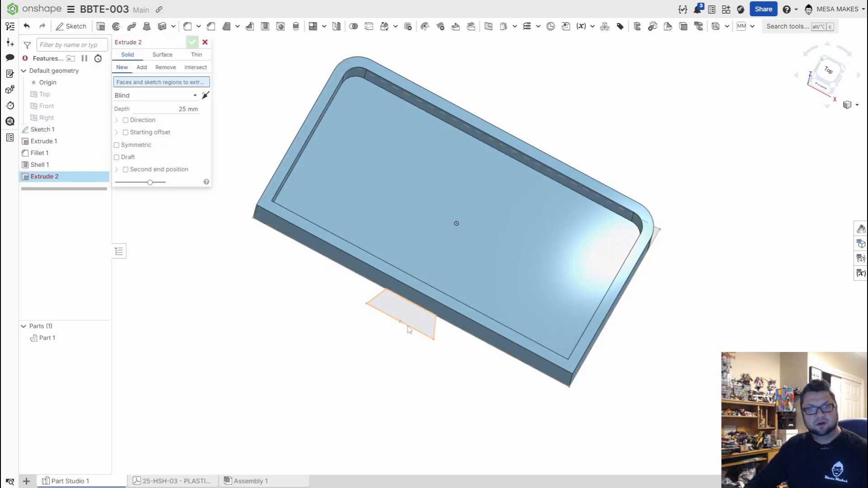
right_click_drag(532, 399, 534, 378)
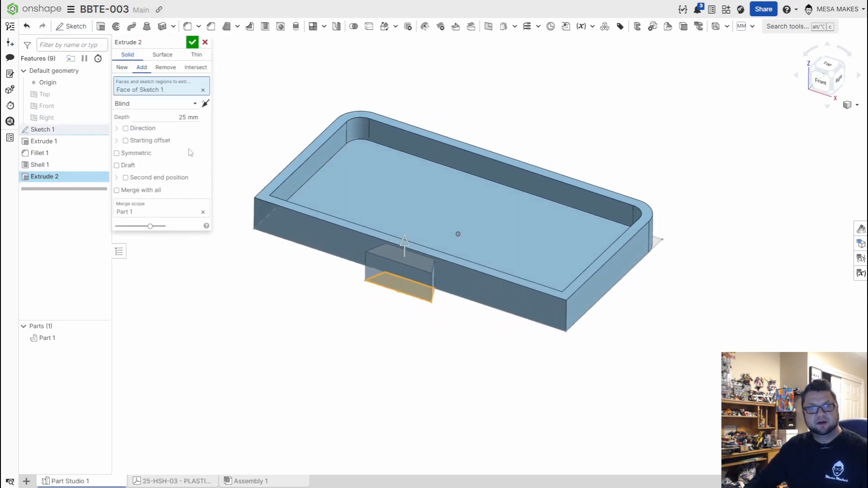
left_click(177, 116)
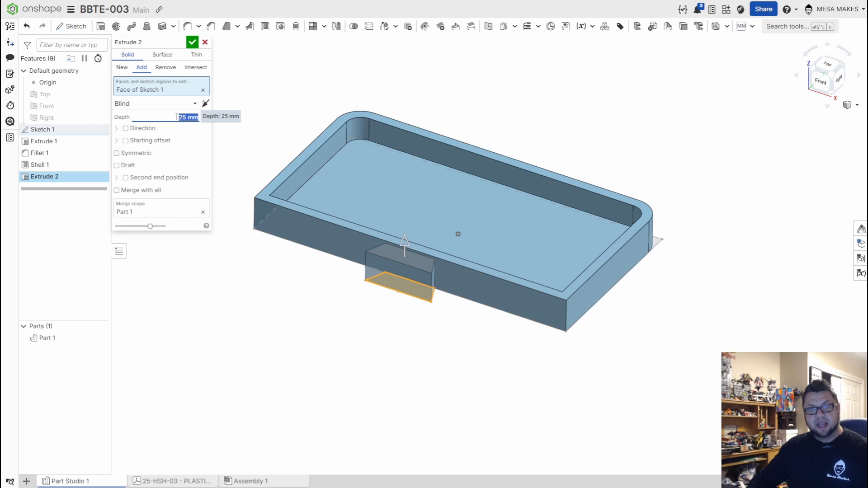
left_click(161, 103)
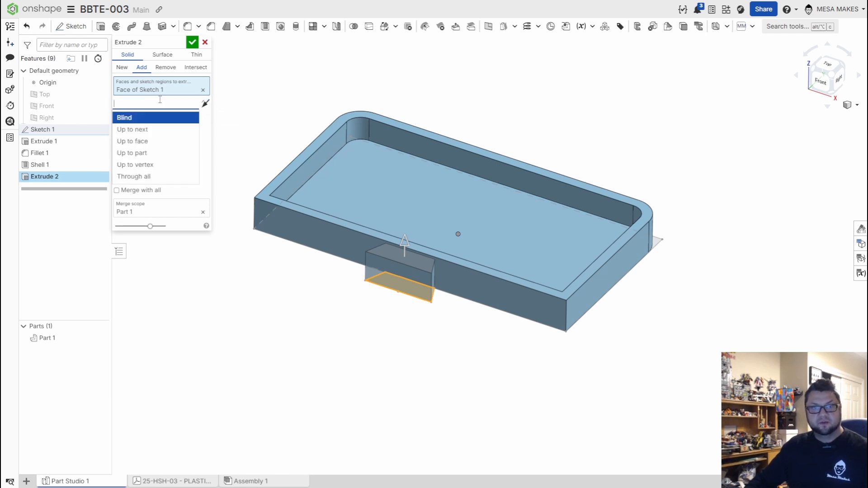
left_click(149, 147)
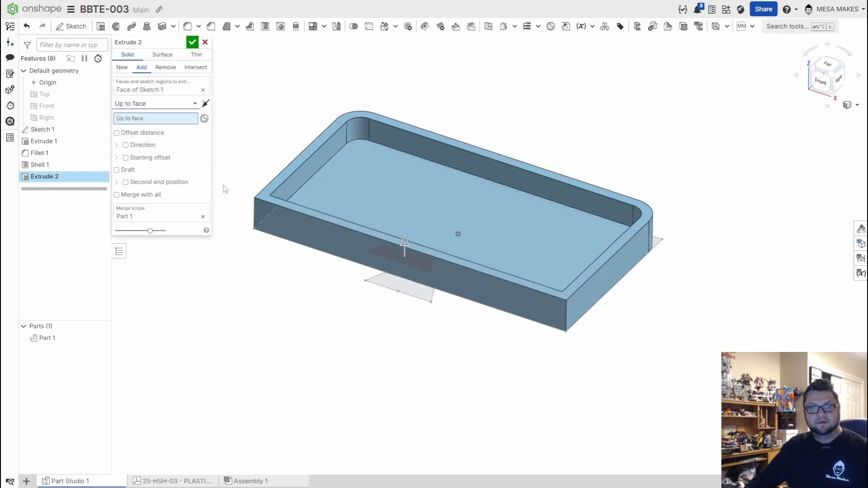
scroll(226, 187, "up", 5)
left_click(319, 210)
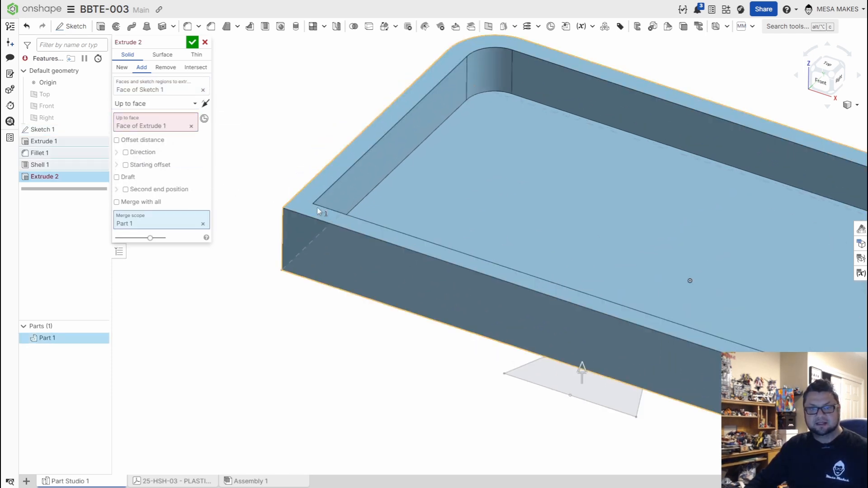
left_click(192, 42)
scroll(612, 330, "down", 6)
right_click_drag(586, 322, 589, 343)
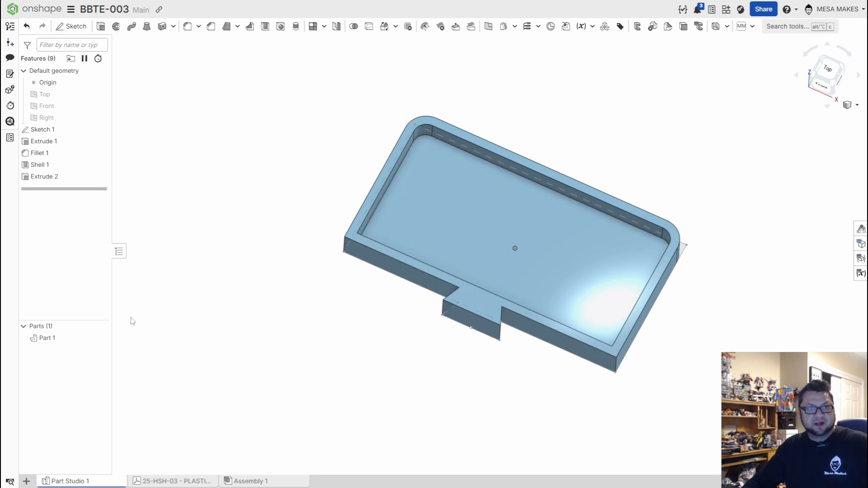
- Try a 30 mm depth for the base extrusion, checking that the dovetail tab follows, and undo the change
scroll(420, 261, "up", 5)
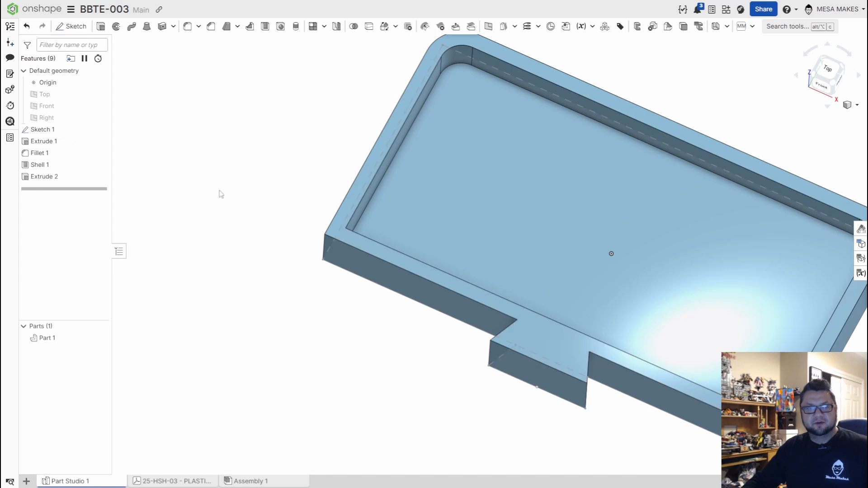
double_click(79, 144)
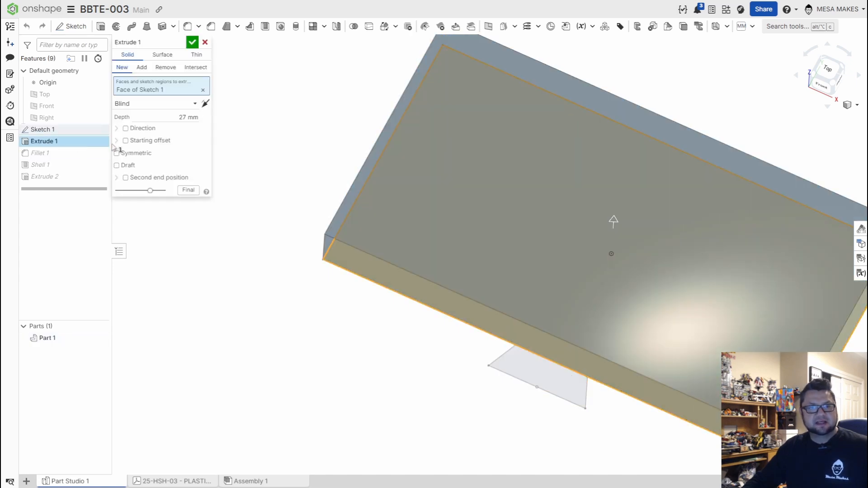
left_click(179, 116)
type("30")
key("Return")
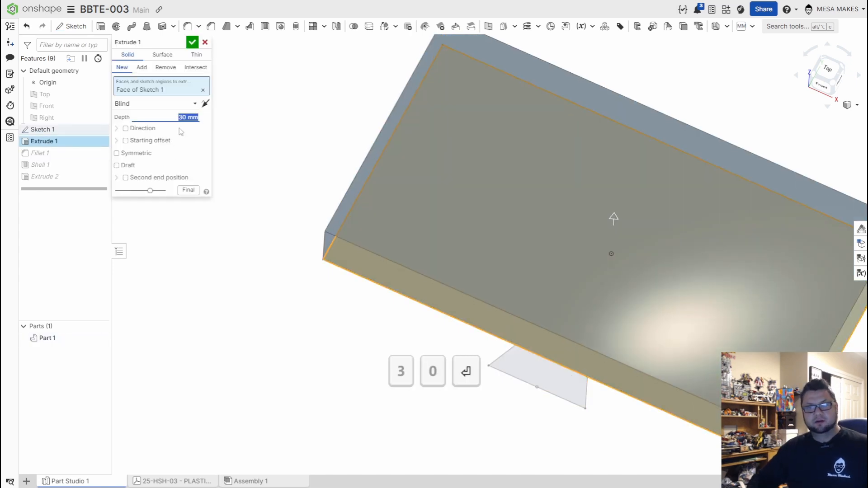
left_click(192, 42)
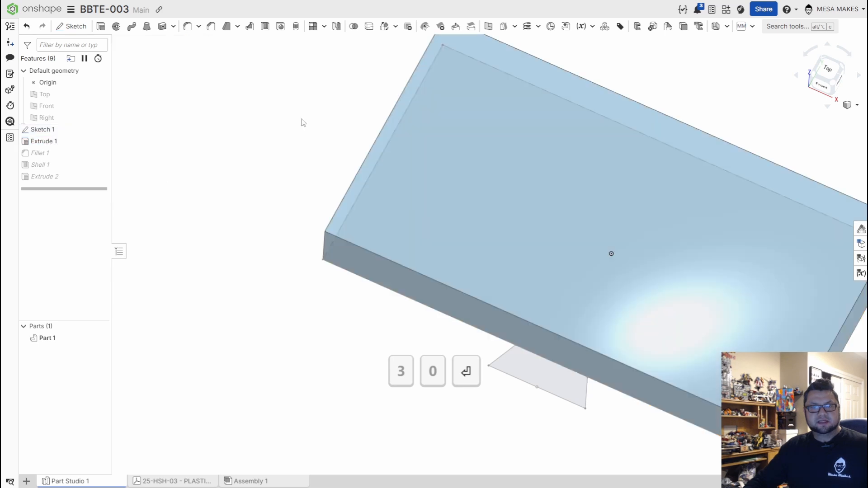
right_click_drag(477, 235, 570, 307)
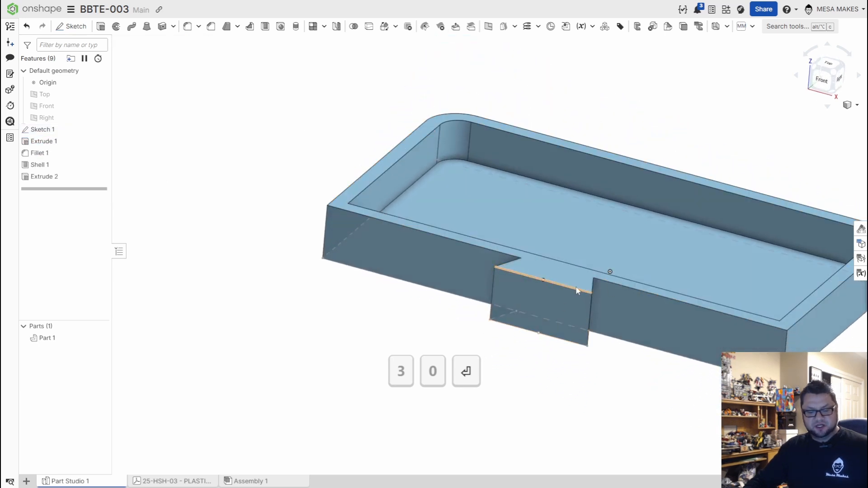
key("ctrl+z")
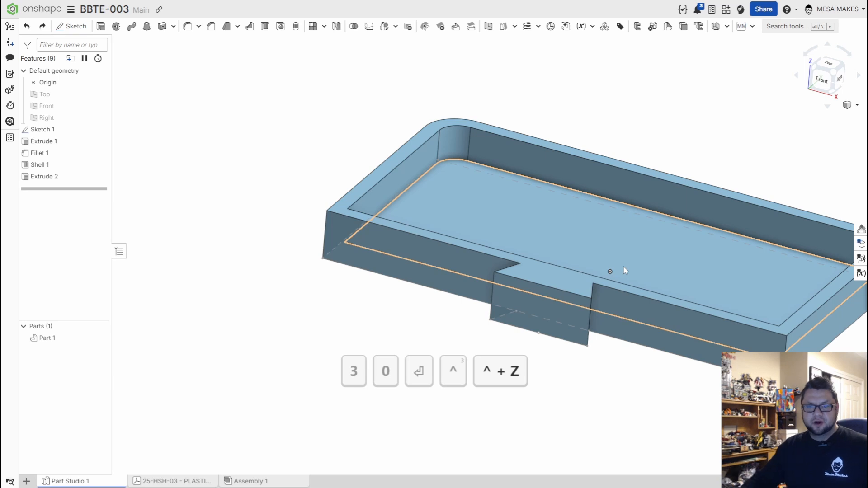
- Check the mass properties of the drawer part and close the read-out
scroll(623, 270, "down", 5)
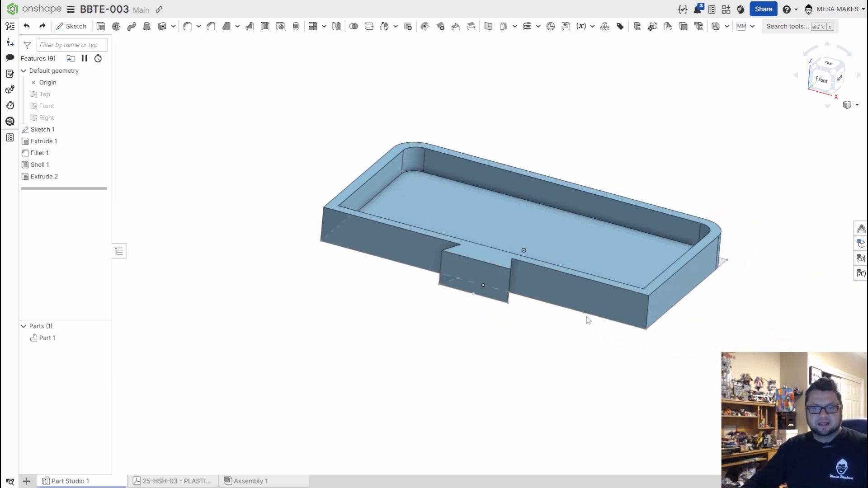
right_click(605, 298)
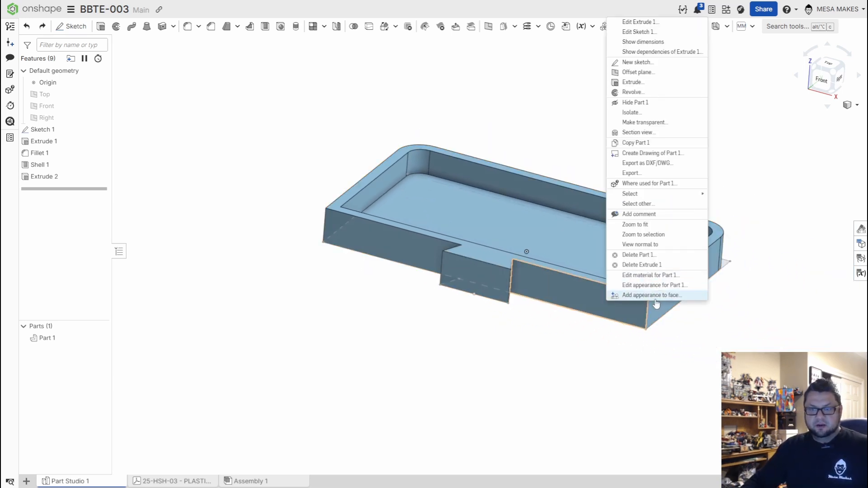
left_click(603, 388)
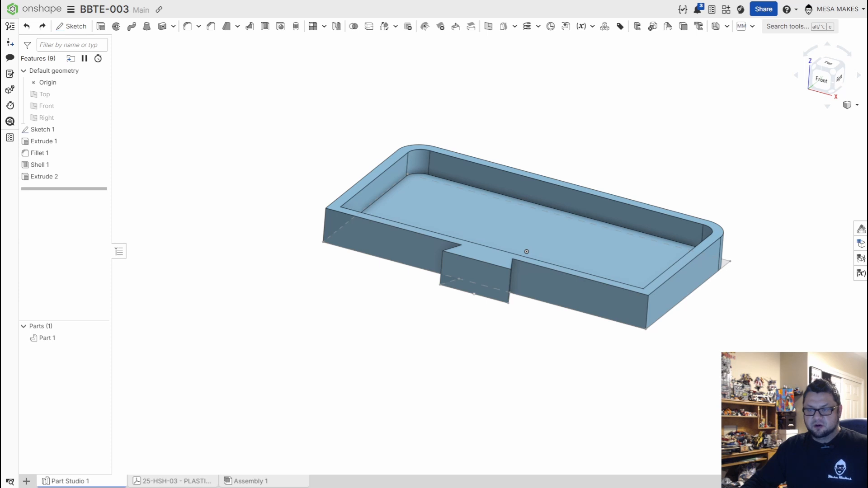
left_click(616, 298)
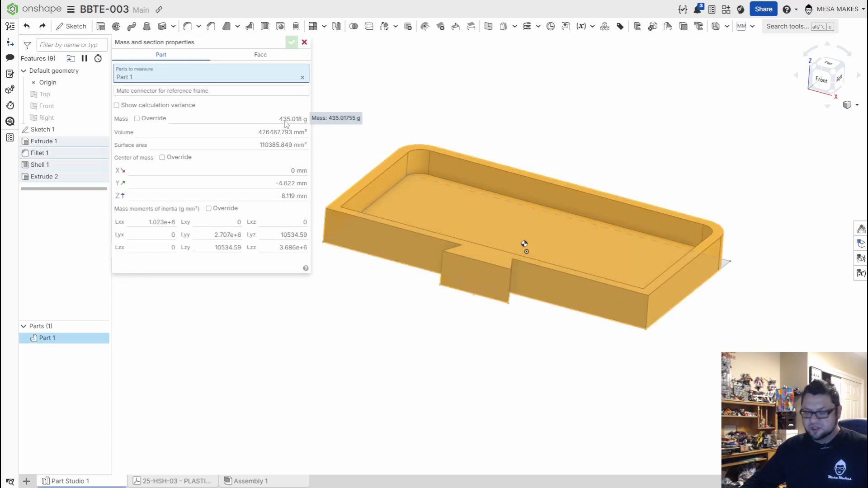
right_click_drag(499, 212, 487, 229)
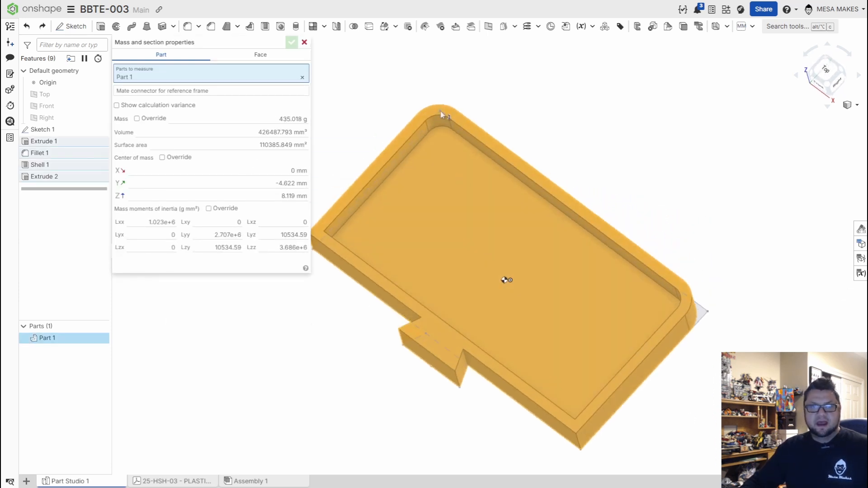
left_click(305, 45)
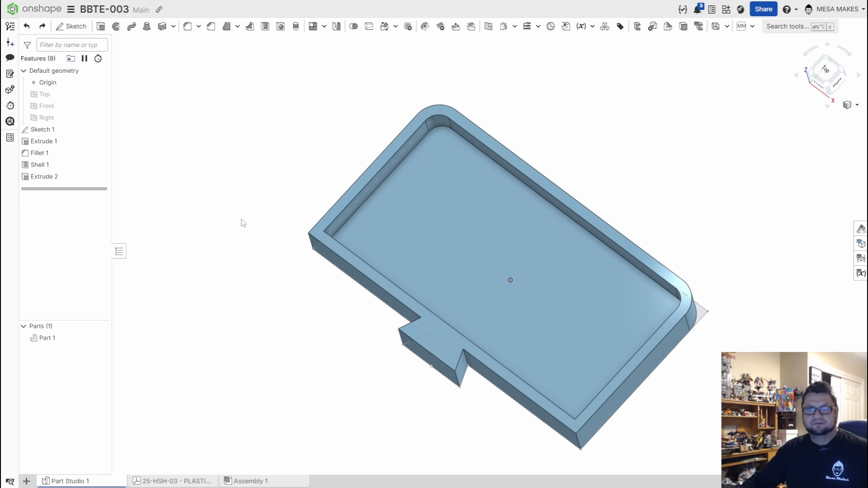
- Delete the dovetail tab extrusion and the shell feature from the part
left_click(49, 180)
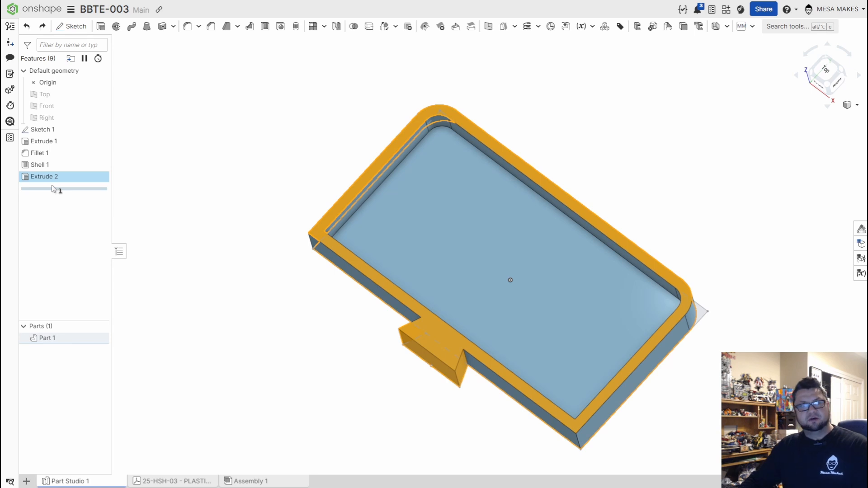
key("BackSpace")
left_click(41, 166)
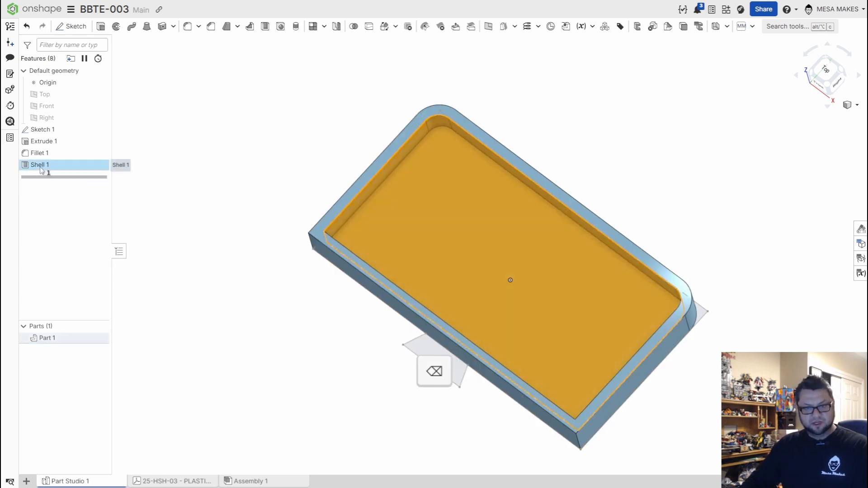
key("BackSpace")
- Edit the base extrusion to include the dovetail tab region of the sketch along with the rectangle
left_click(55, 142)
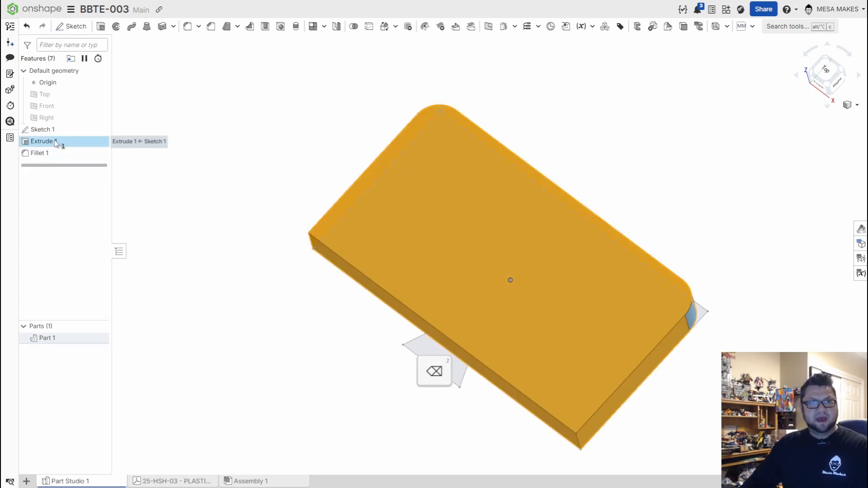
double_click(55, 142)
left_click(431, 348)
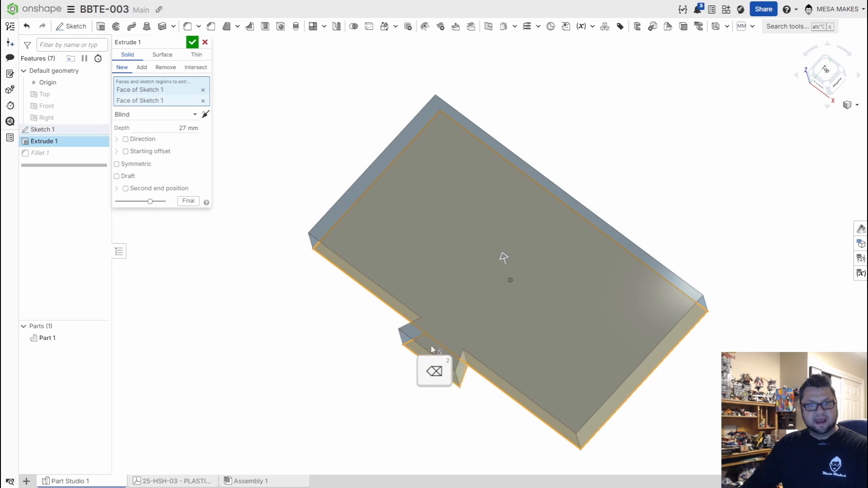
left_click(192, 42)
right_click_drag(503, 324, 571, 362)
- Start a new sketch on the top face of the solid body, viewed straight on
left_click(615, 321)
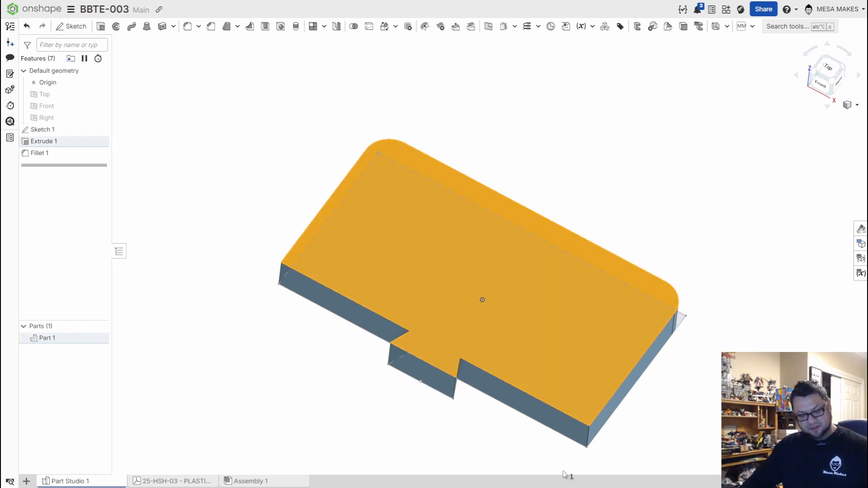
key("shift")
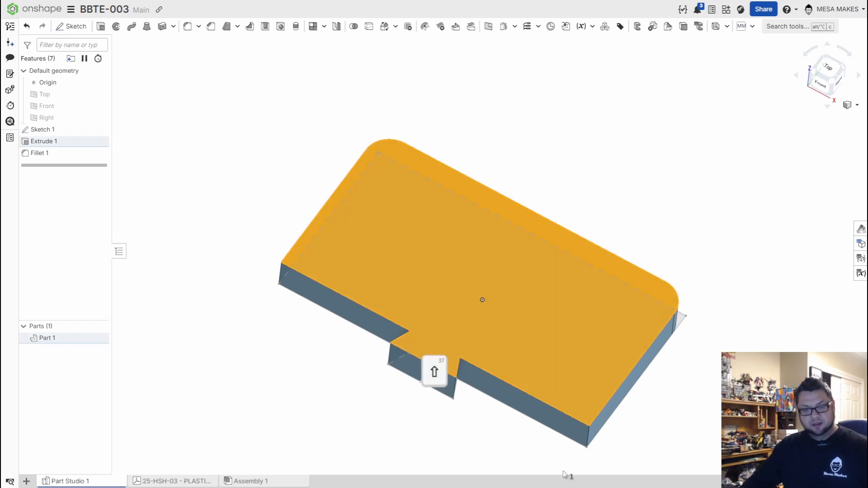
key("shift+s")
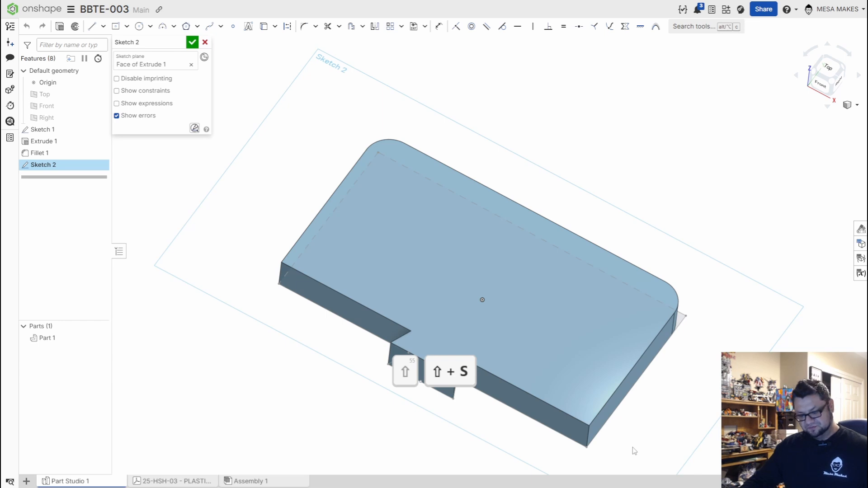
key("n")
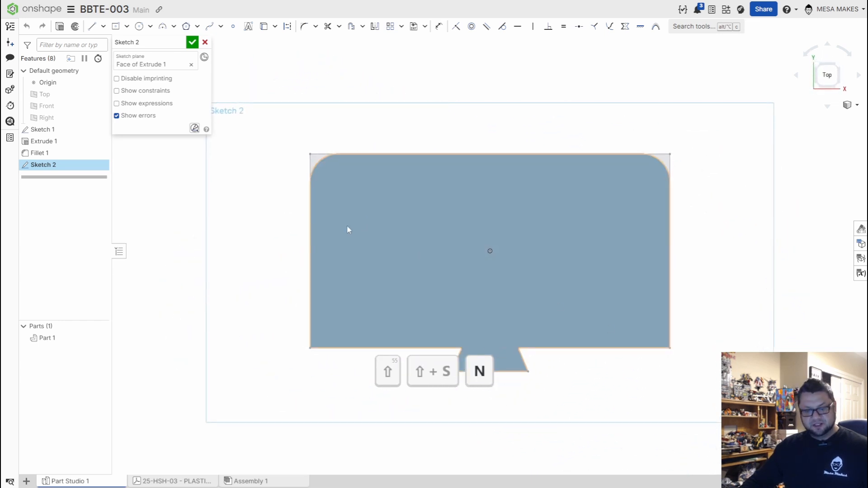
key("o")
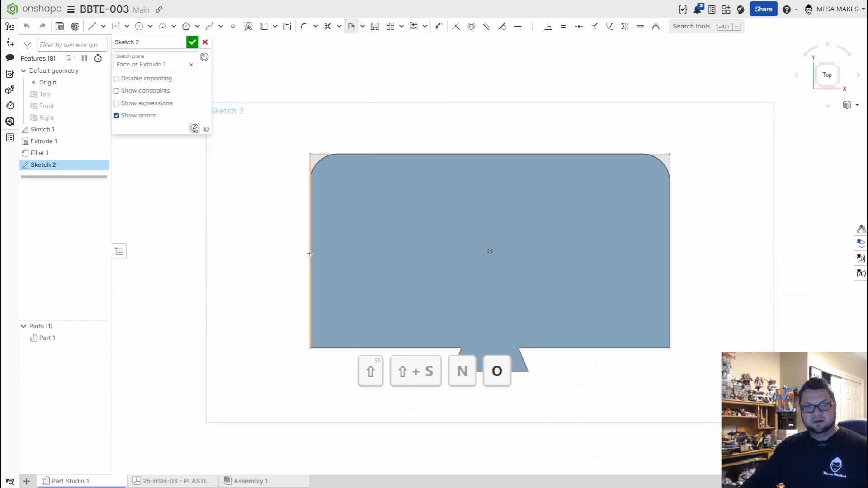
left_click(310, 253)
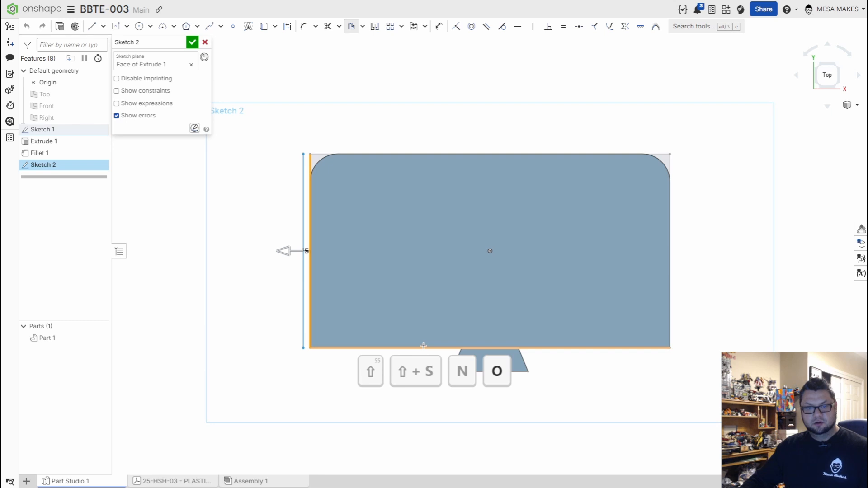
left_click(423, 347)
left_click(639, 184)
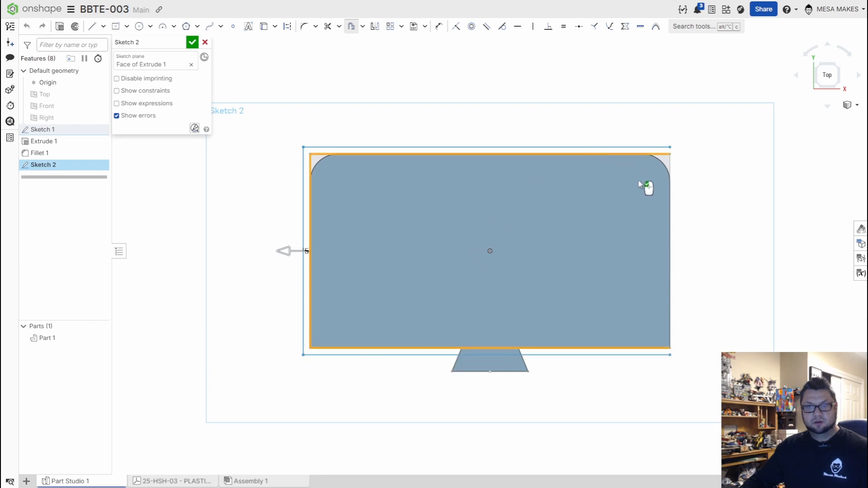
left_click(669, 202)
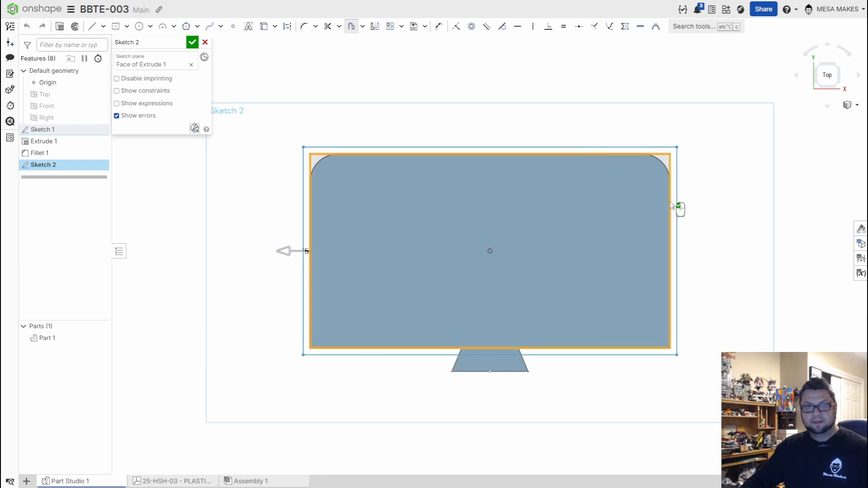
left_click(665, 165)
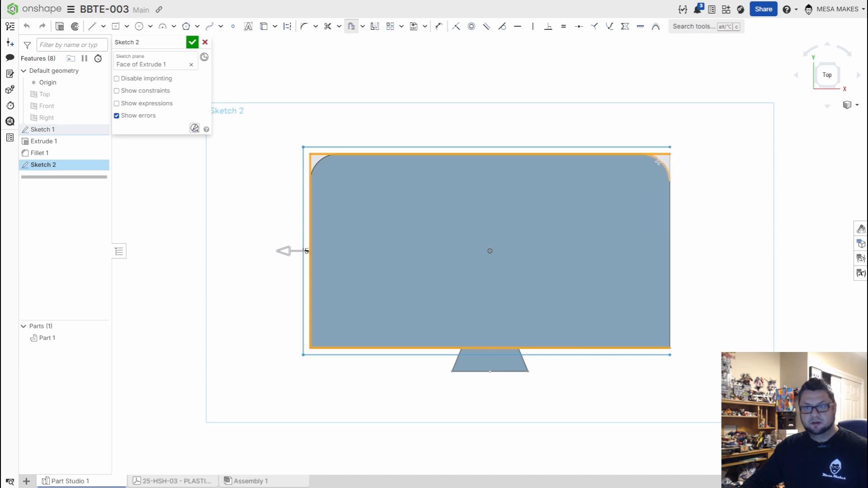
key("Escape")
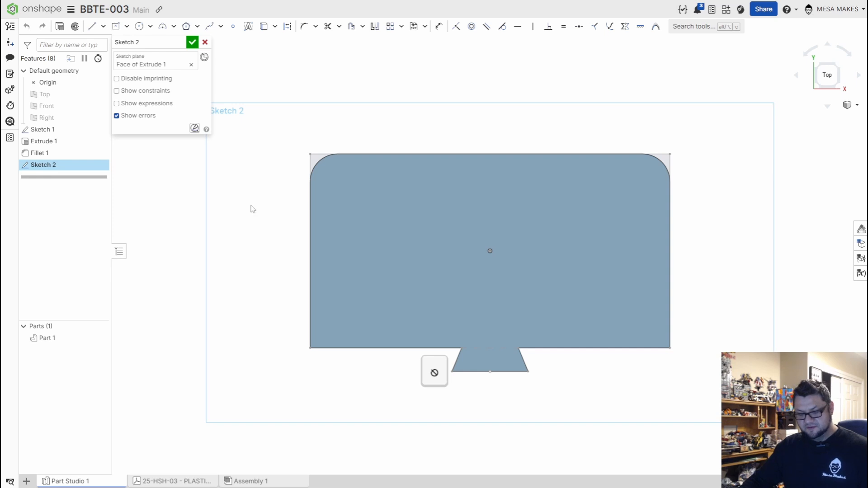
- Hide the base sketch and offset the body's outer edges, including the rounded corners but not the dovetail tab, inward by 8 mm
key("o")
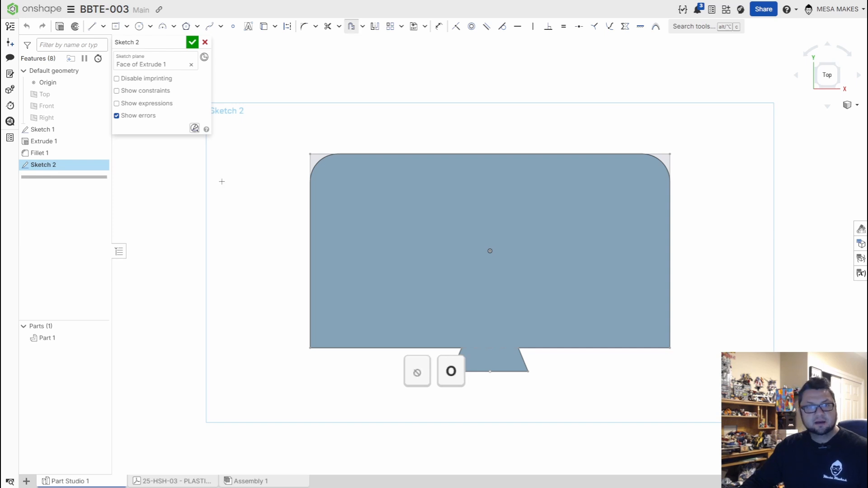
left_click(100, 130)
left_click(338, 154)
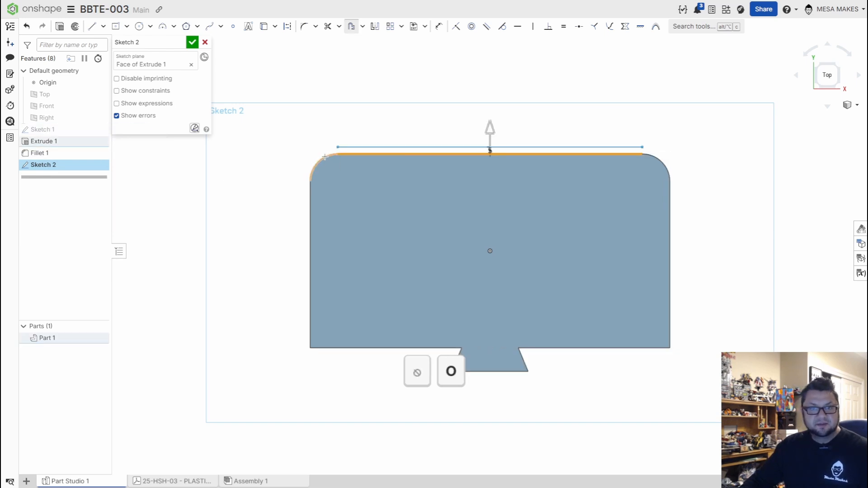
left_click(324, 157)
left_click(311, 209)
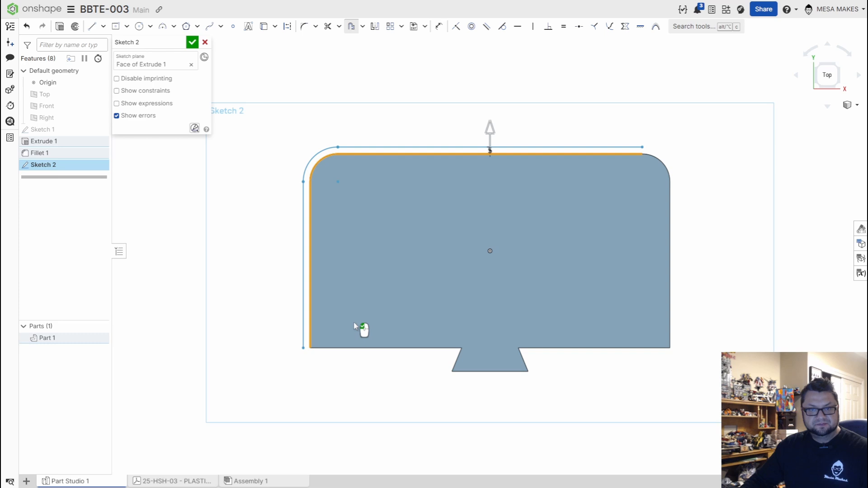
left_click(350, 347)
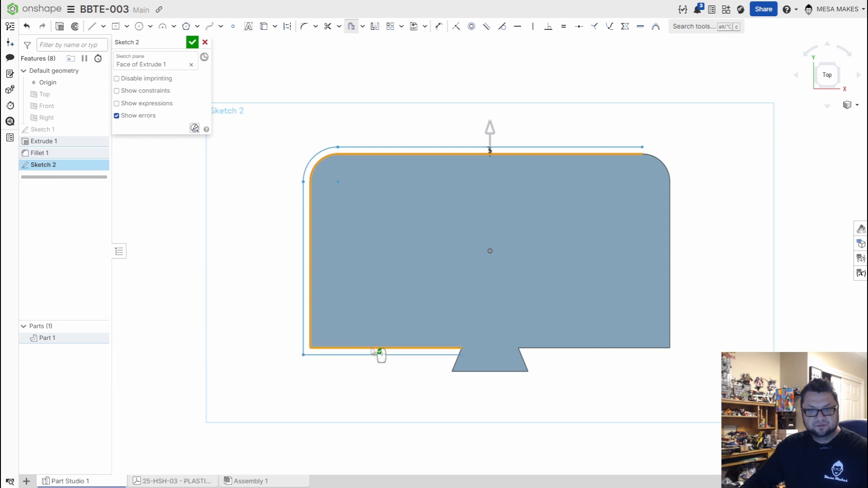
left_click(530, 348)
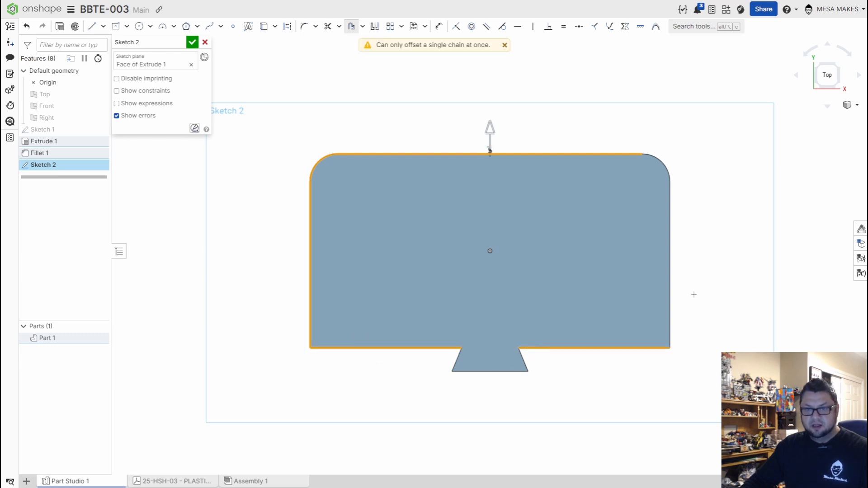
left_click(668, 169)
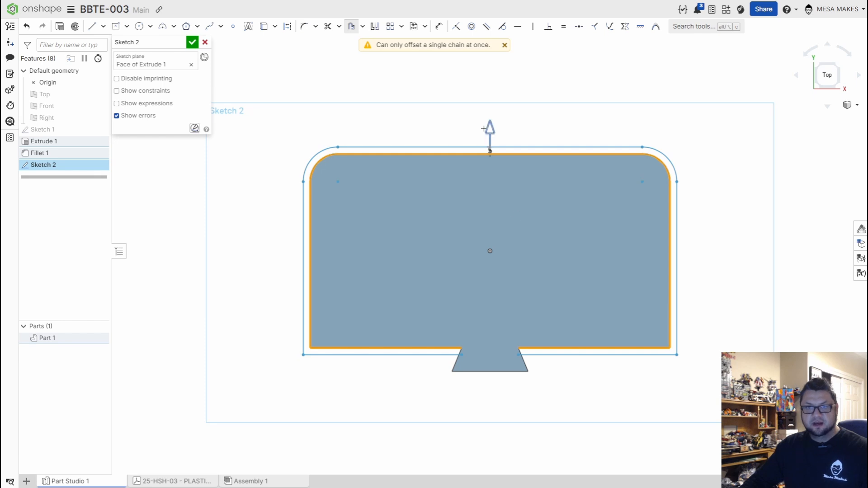
left_click(557, 224)
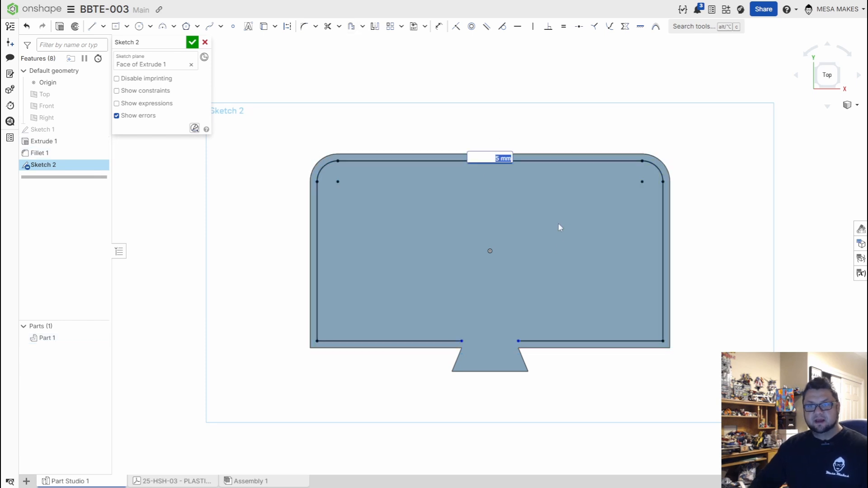
type("8")
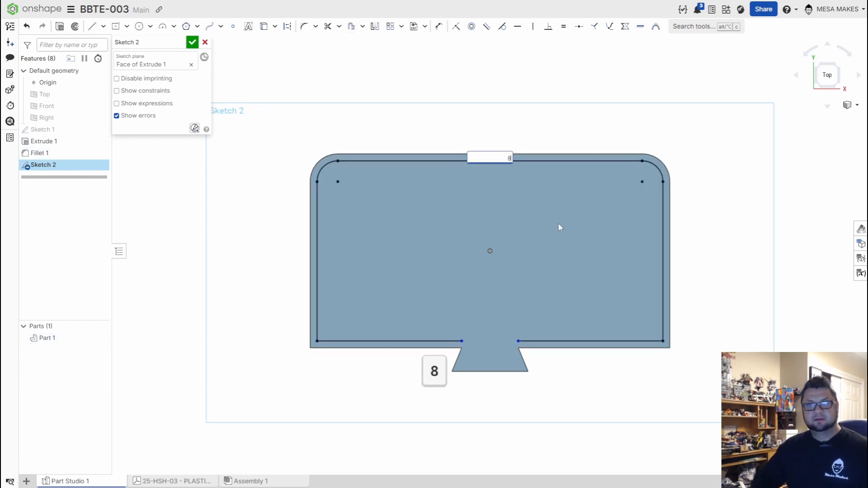
key("Return")
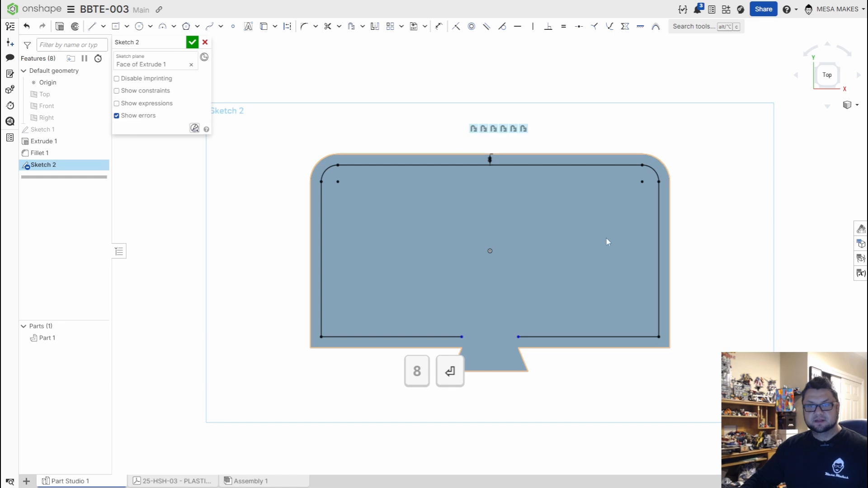
- Close the gap in the offset profile near the dovetail tab with a straight line between its two open endpoints
scroll(477, 380, "up", 3)
key("i")
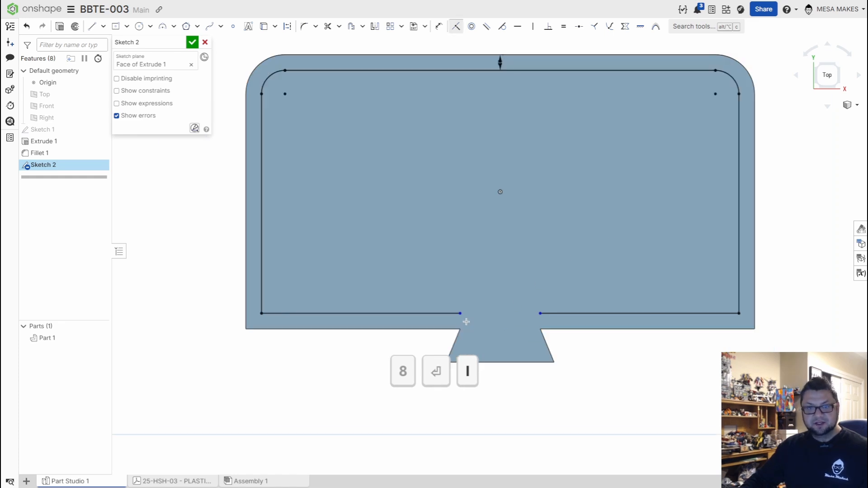
key("l")
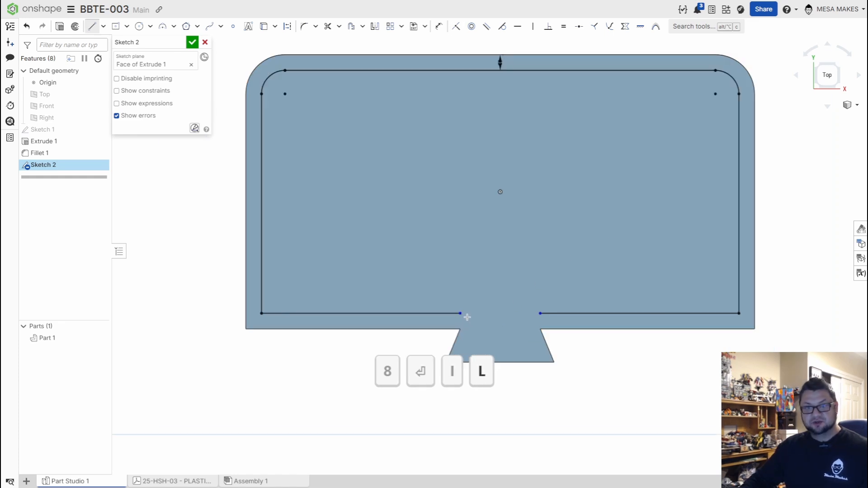
left_click(460, 313)
left_click(540, 313)
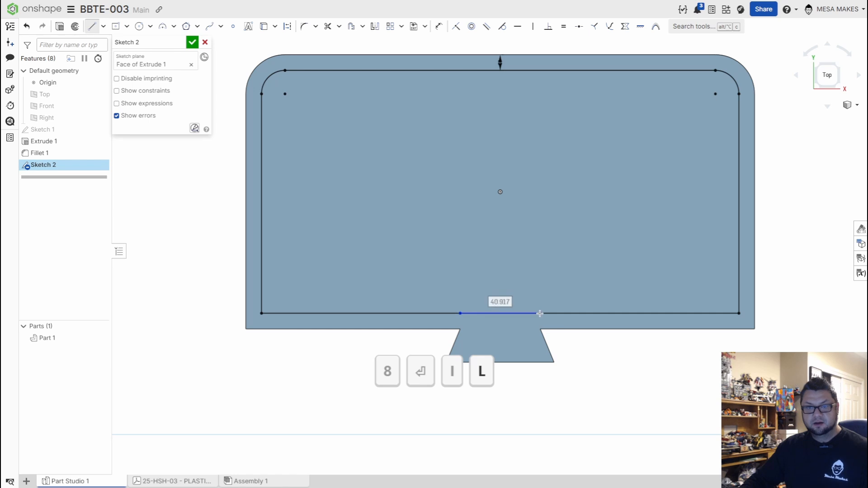
key("Escape")
- Extrude the offset profile as a cut into the body to a depth of 27-8 mm
key("shift")
key("shift+e")
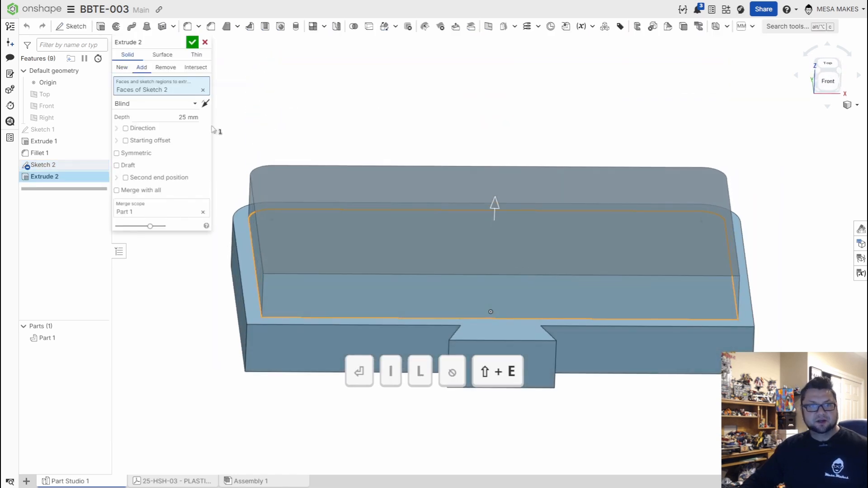
left_click(195, 119)
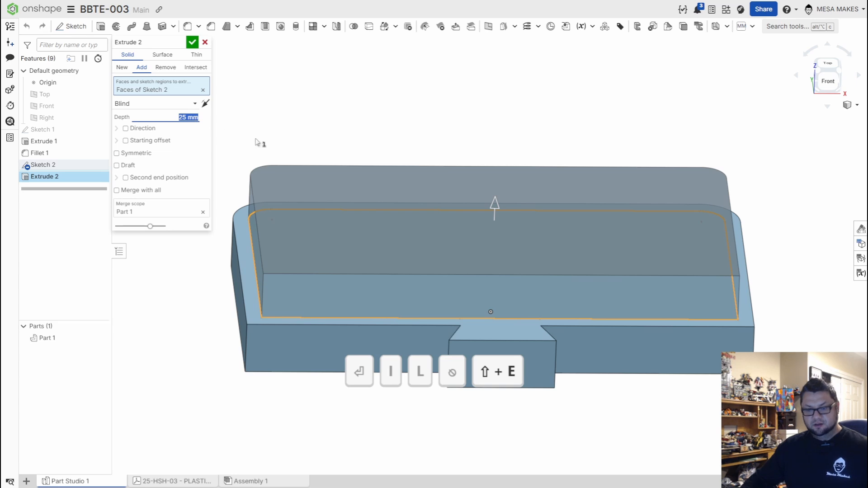
mouse_move(521, 243)
right_mouse_down()
mouse_move(508, 248)
mouse_move(514, 244)
right_mouse_up()
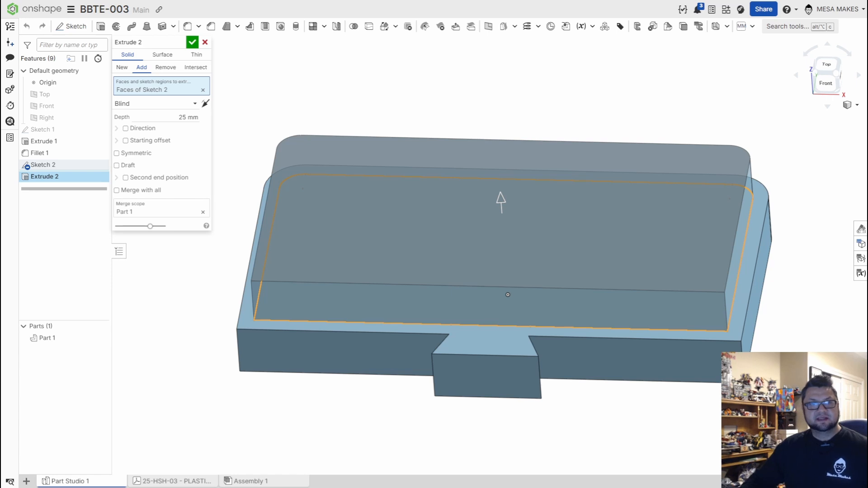
left_click(161, 116)
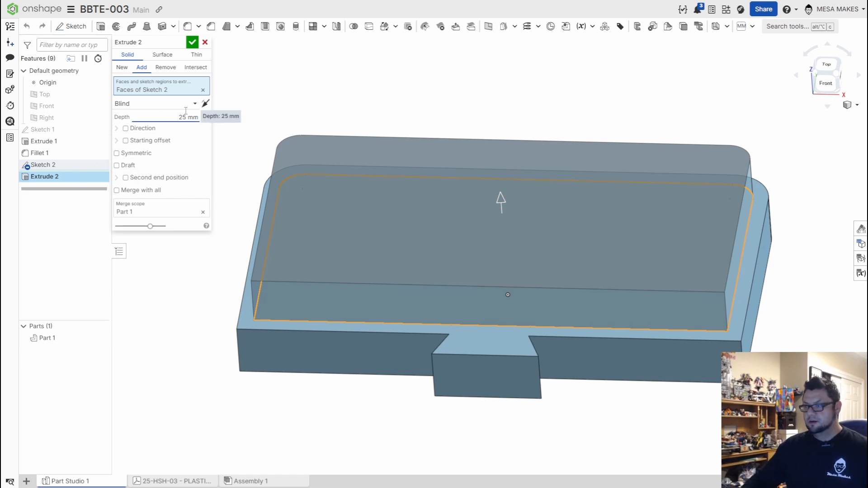
type("27-8")
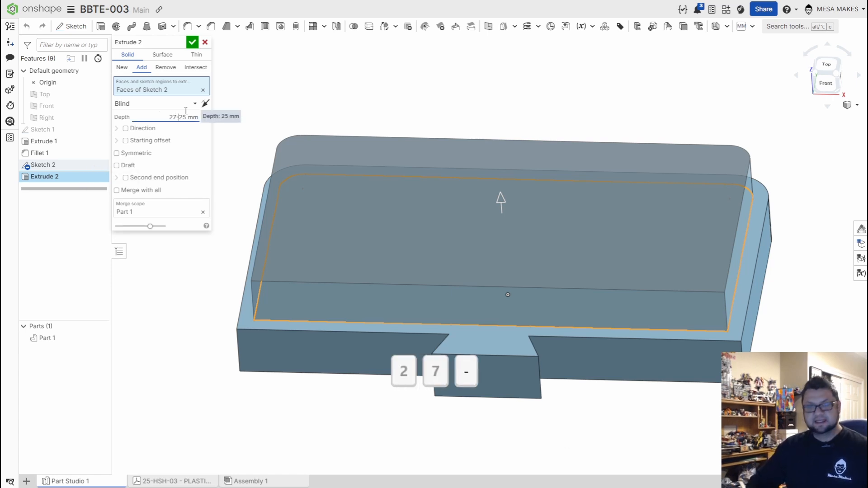
key("Return")
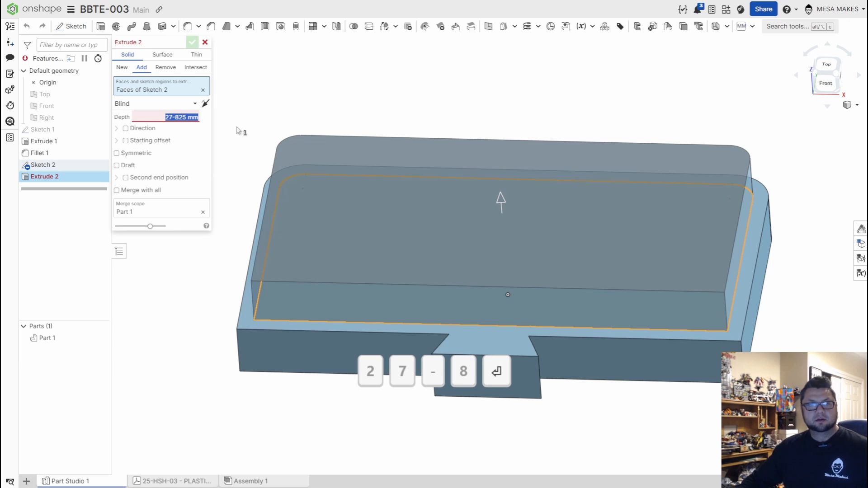
left_click(165, 67)
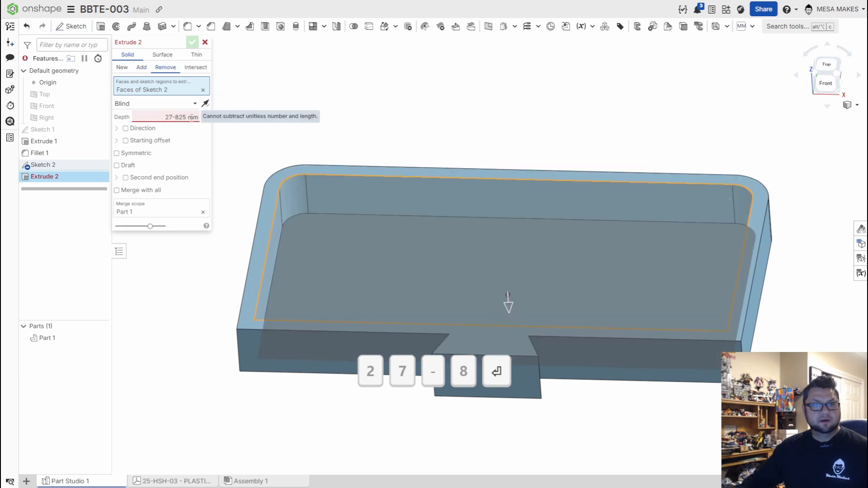
type("27-8")
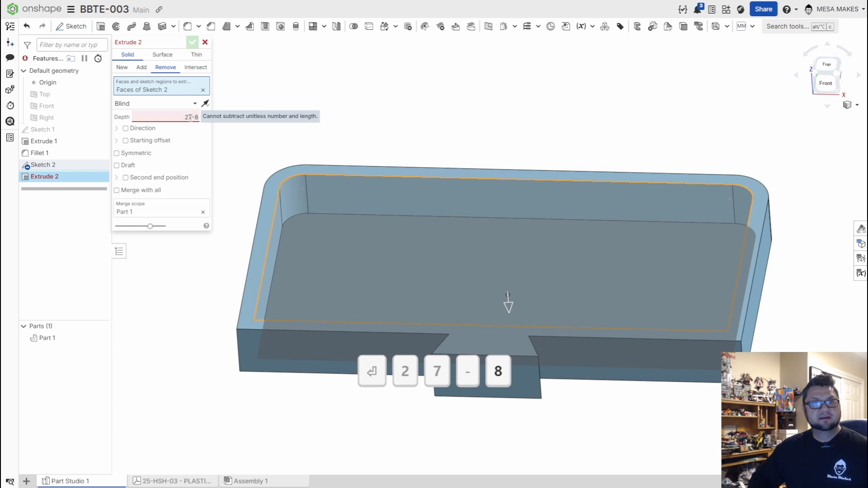
key("Return")
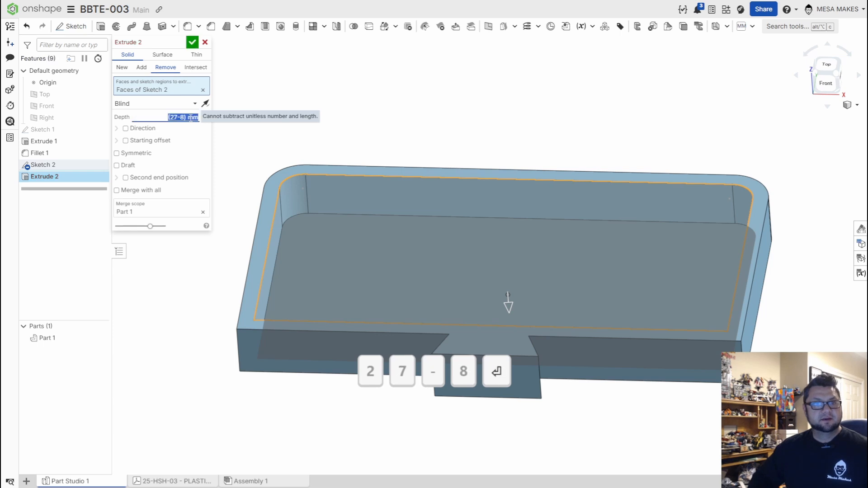
left_click(192, 42)
- Check the mass properties of the drawer part
right_click_drag(487, 276, 516, 266)
right_click(558, 244)
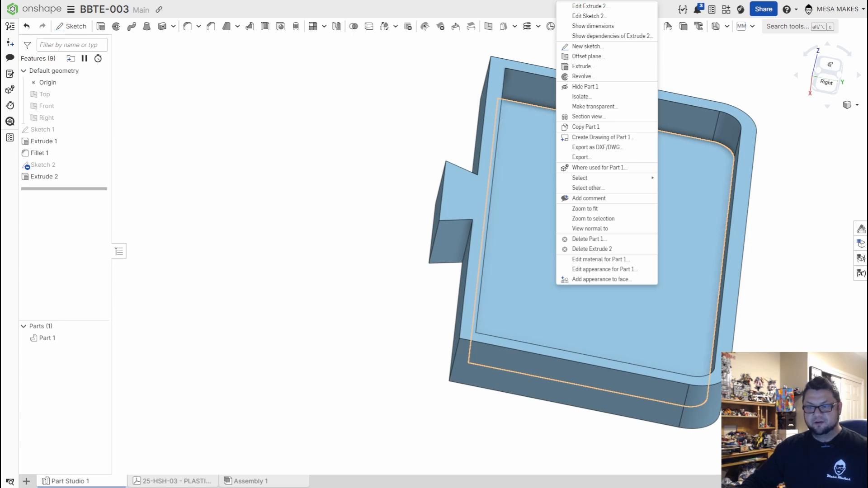
key("Escape")
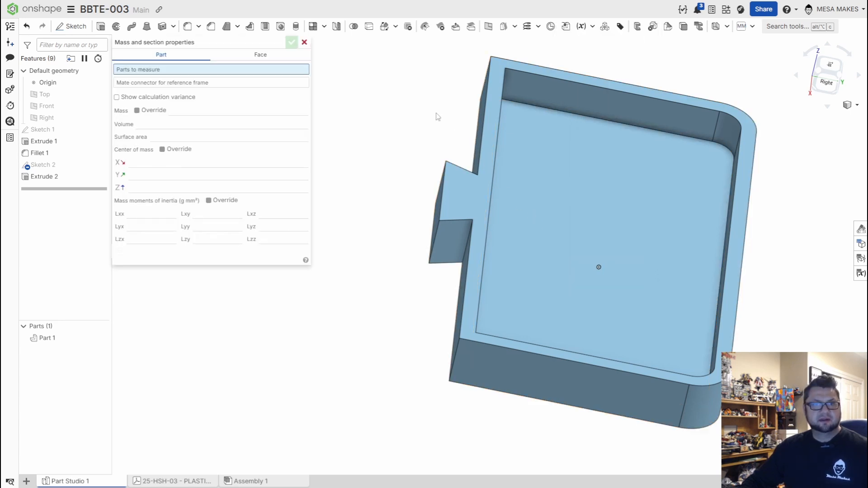
left_click(617, 218)
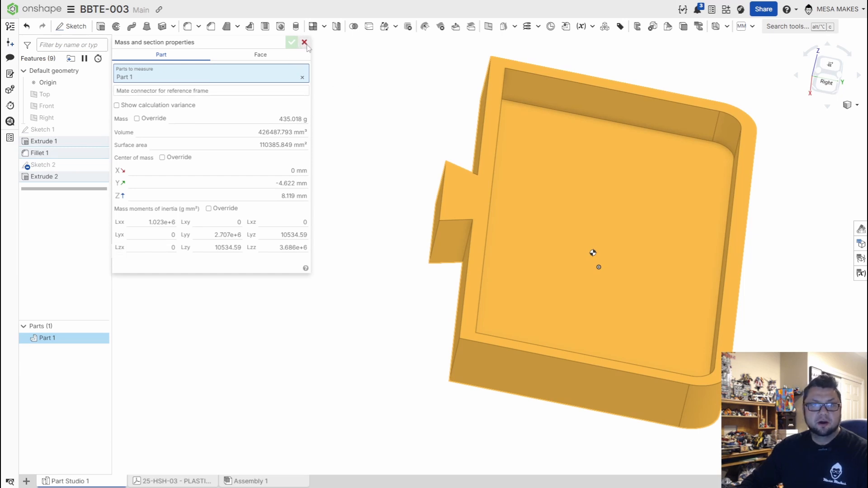
left_click(304, 43)
- Delete the pocket extrude, its sketch, the fillet, the base extrude and the base sketch, leaving only the default geometry
left_click(63, 179)
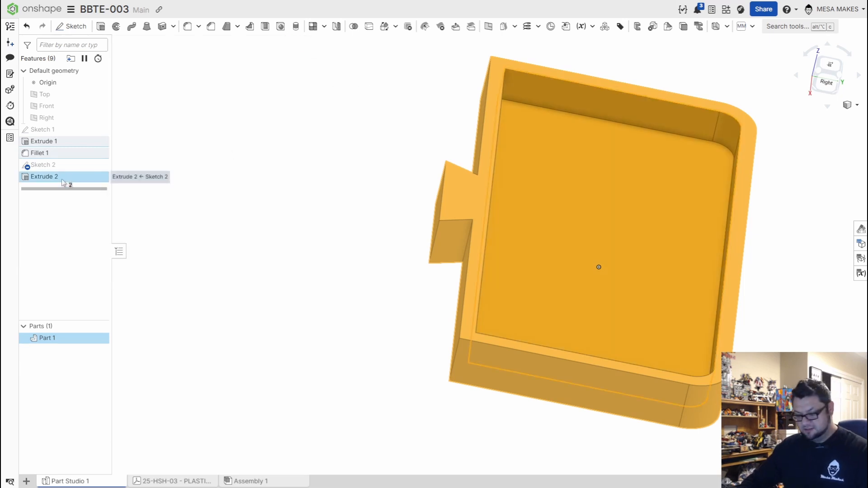
key("BackSpace")
key("BackSpace")
key("BackSpace")
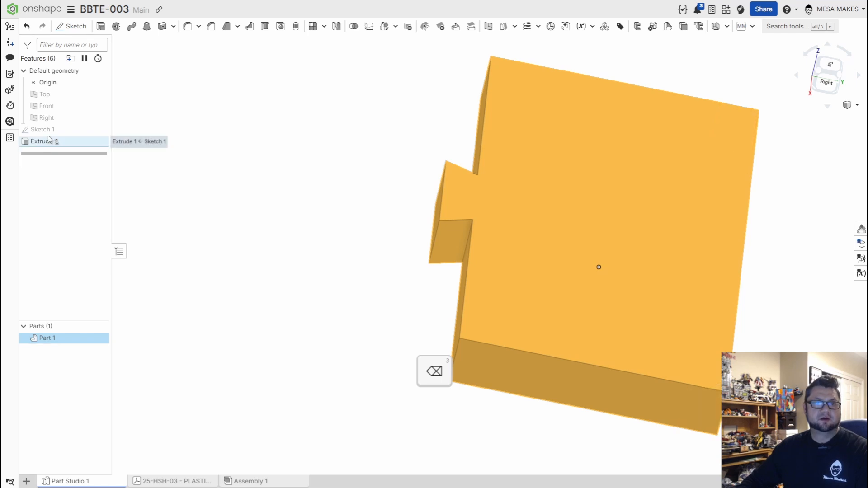
key("BackSpace")
left_click(45, 130)
key("BackSpace")
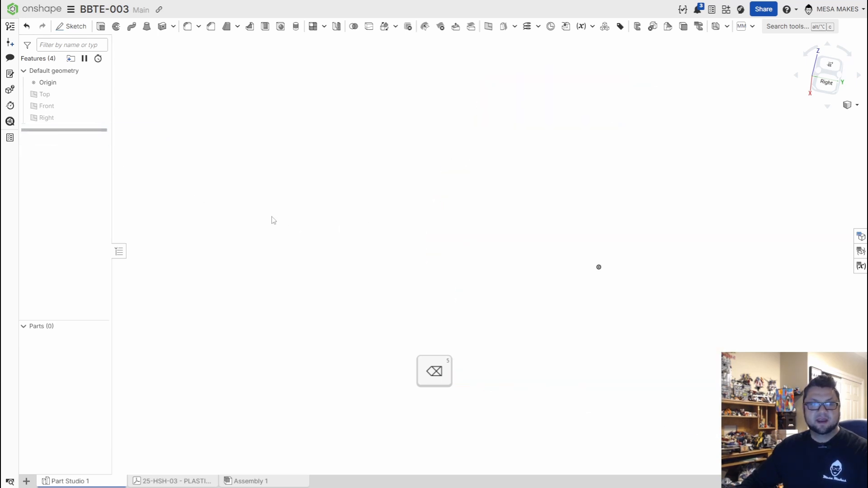
- Start a new sketch on the Top plane, viewed straight on, with the default planes hidden
left_click(830, 66)
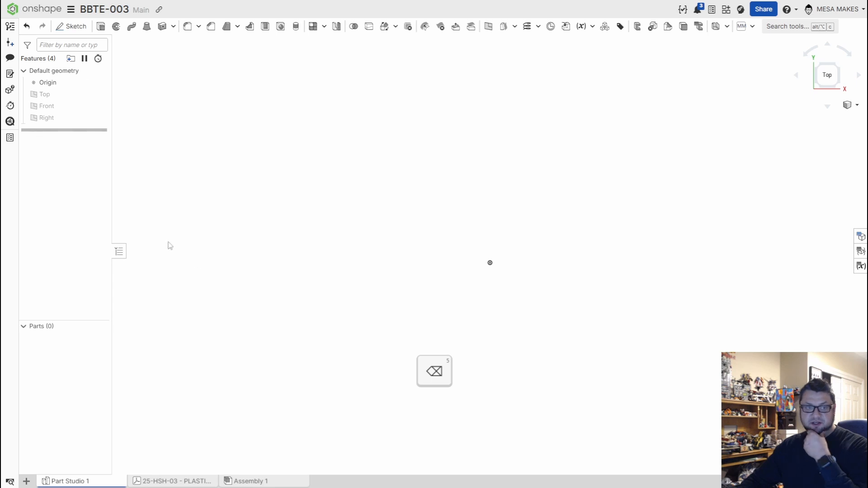
key("p")
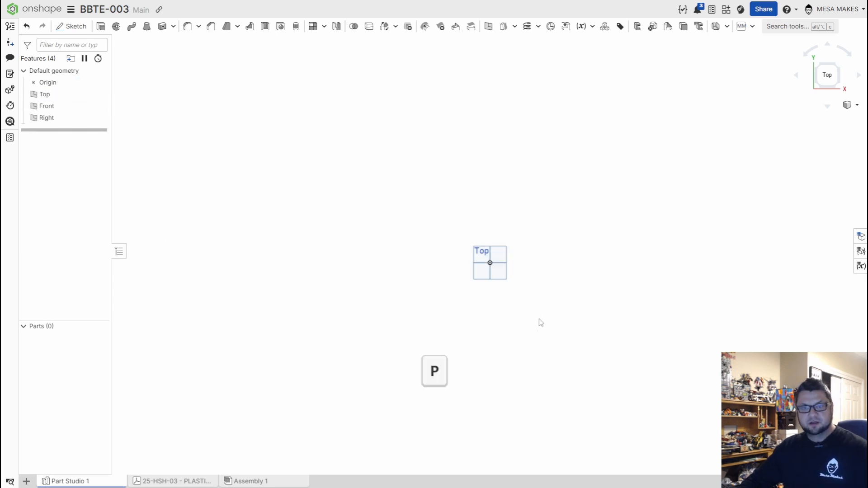
left_click(482, 258)
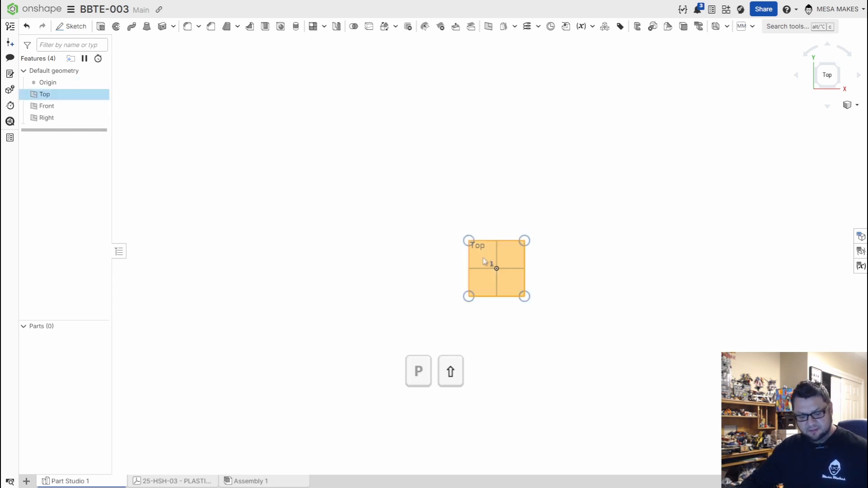
key("shift+s")
key("n")
key("n")
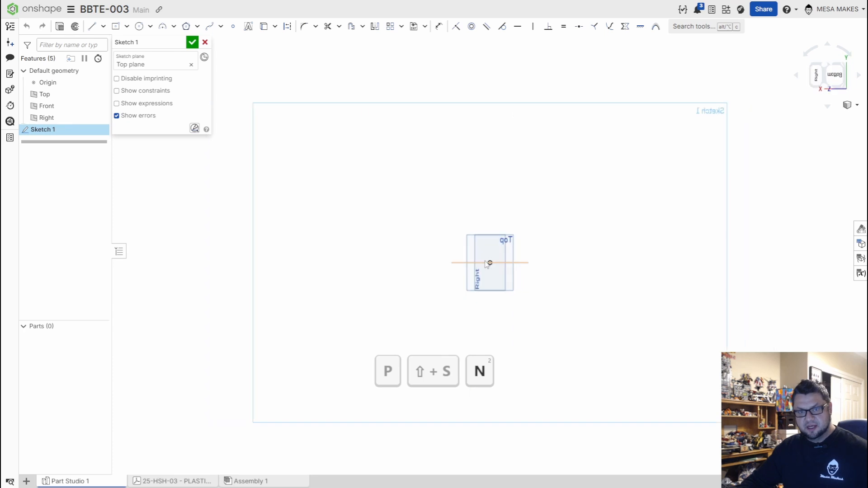
key("p")
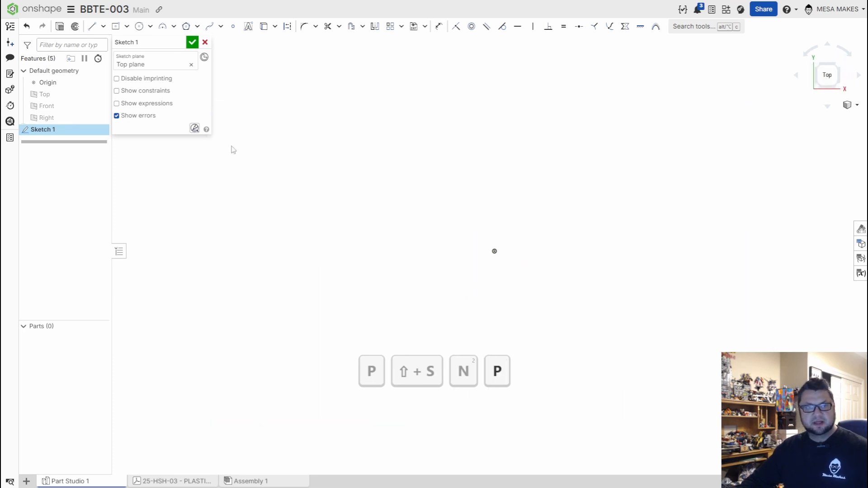
- Sketch a center-point rectangle on the origin, 260 mm wide and 140 mm high
left_click(115, 26)
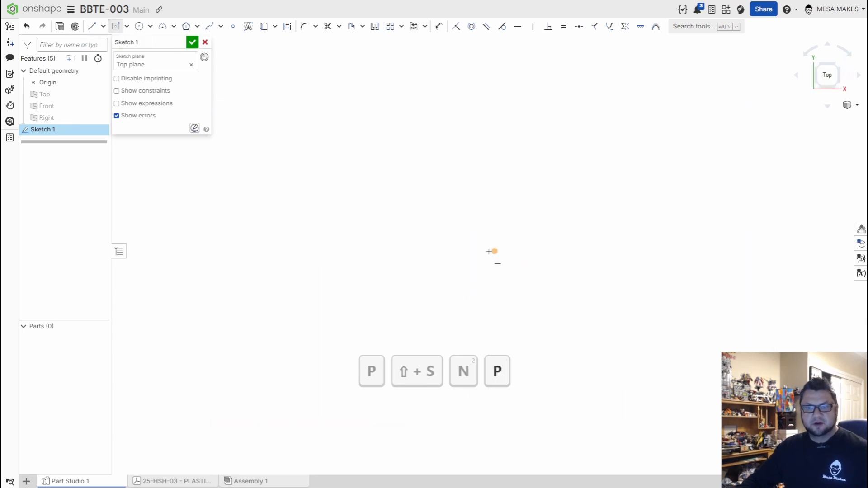
left_click(494, 251)
left_click(559, 209)
type("260")
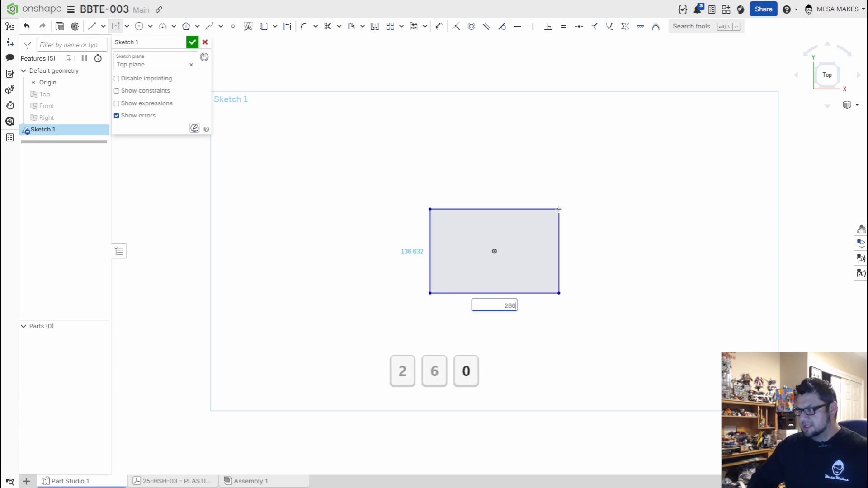
key("Return")
type("140")
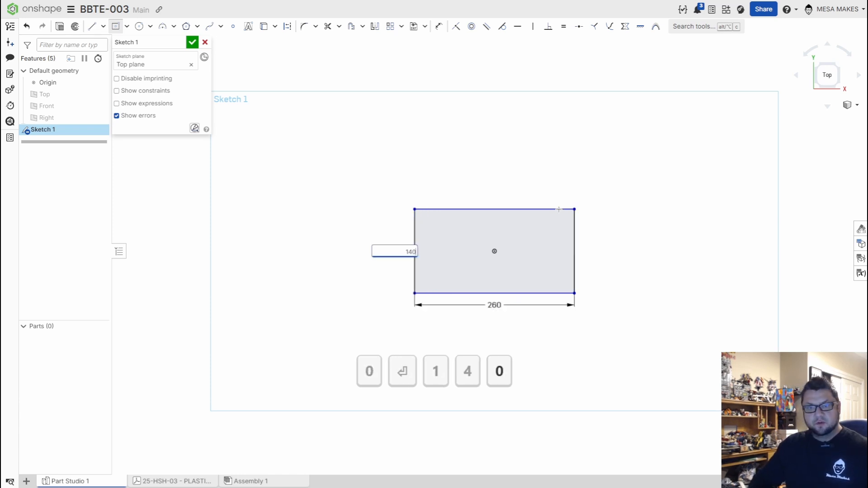
key("Return")
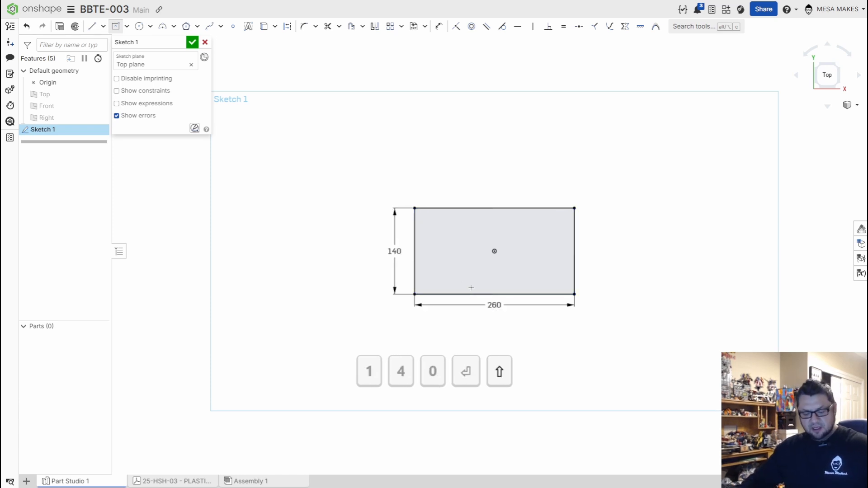
- Round the rectangle's two upper corners with 20 mm sketch fillets
key("shift+f")
left_click(415, 209)
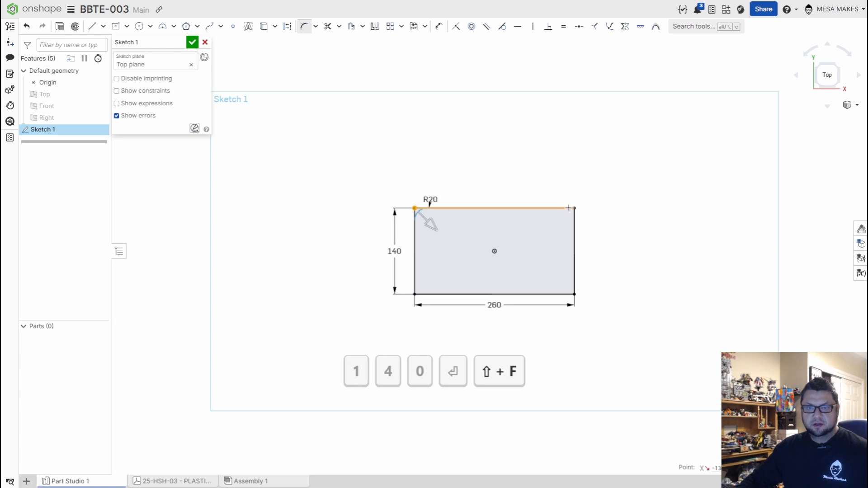
left_click(575, 208)
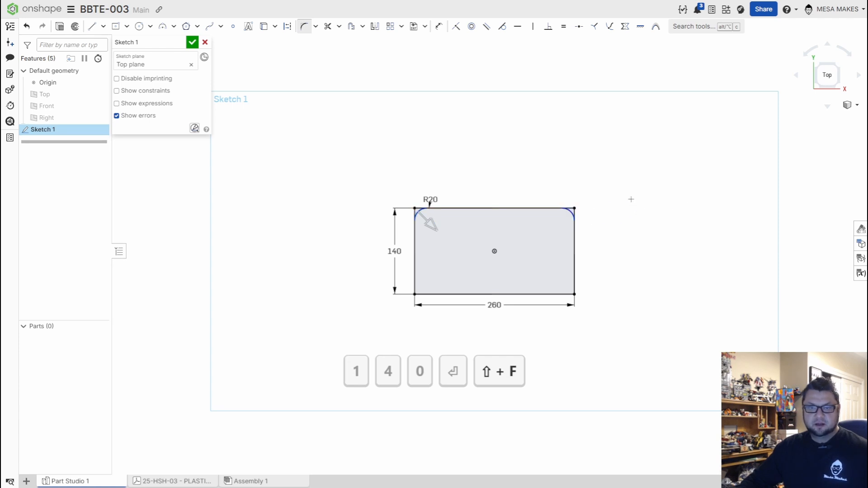
key("Return")
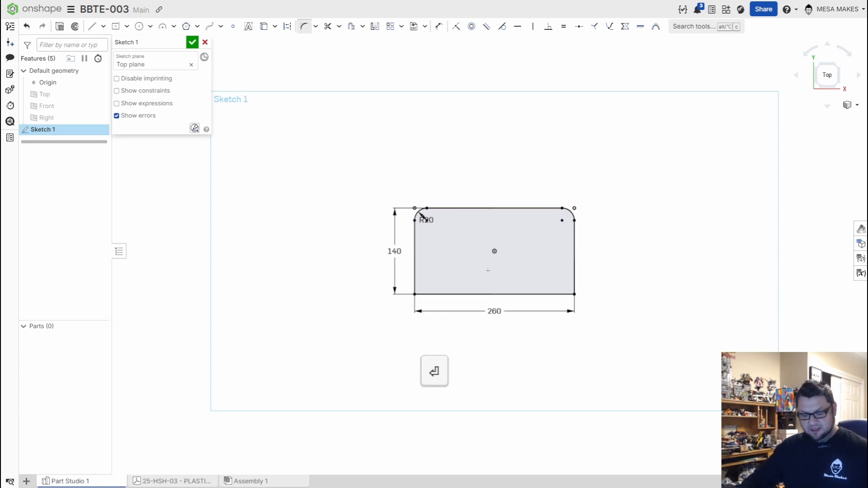
- Offset the whole rounded rectangle outline inward by 8 mm
key("o")
mouse_move(660, 112)
left_mouse_down()
mouse_move(261, 397)
mouse_move(310, 348)
left_mouse_up()
left_click(657, 306)
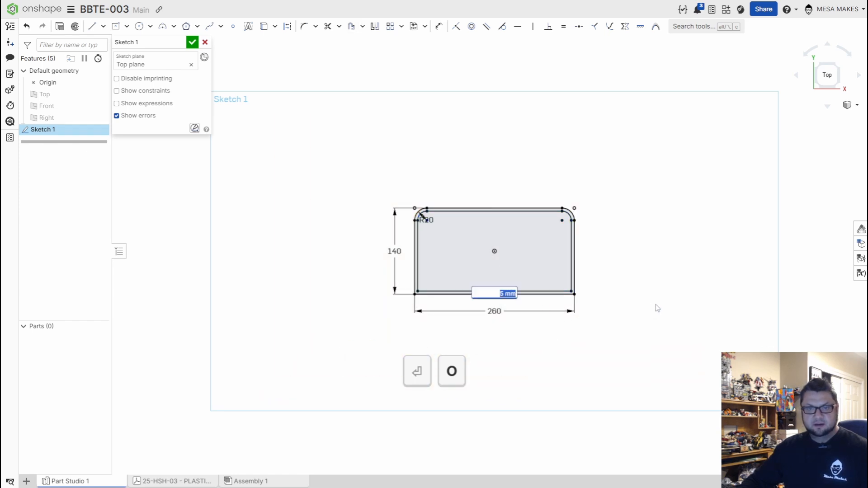
type("8")
key("Return")
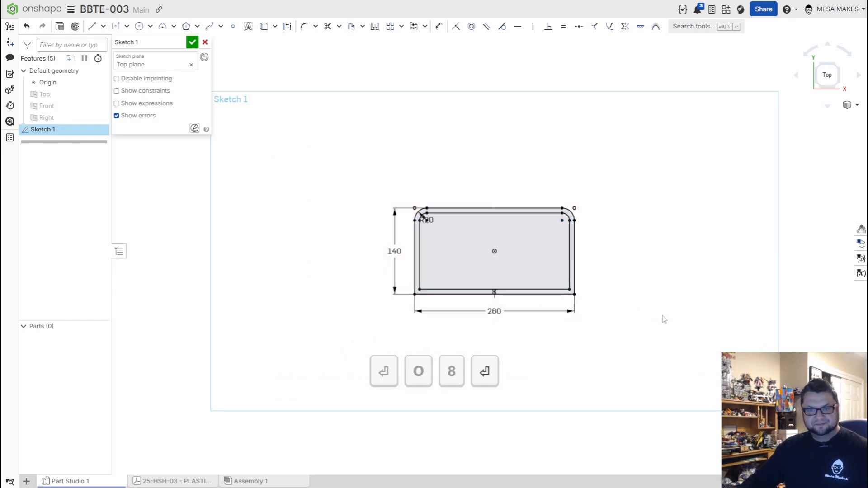
- Sketch a 55 mm horizontal midpoint line below the rectangle, with its midpoint aligned vertically with the origin
mouse_move(636, 334)
right_mouse_down()
mouse_move(647, 292)
mouse_move(598, 306)
right_mouse_up()
scroll(542, 301, "up", 3)
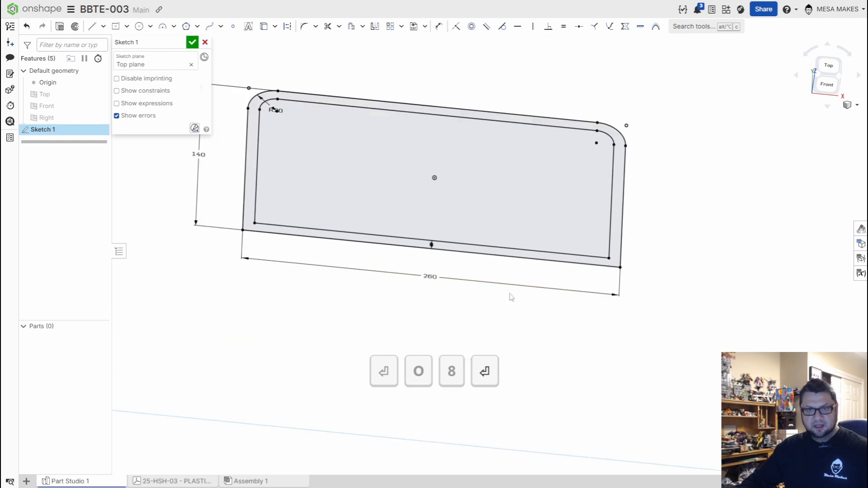
key("n")
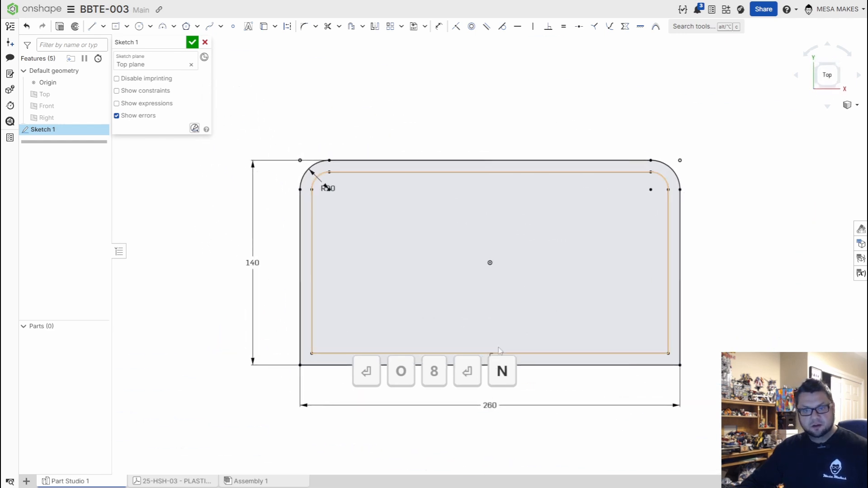
key("l")
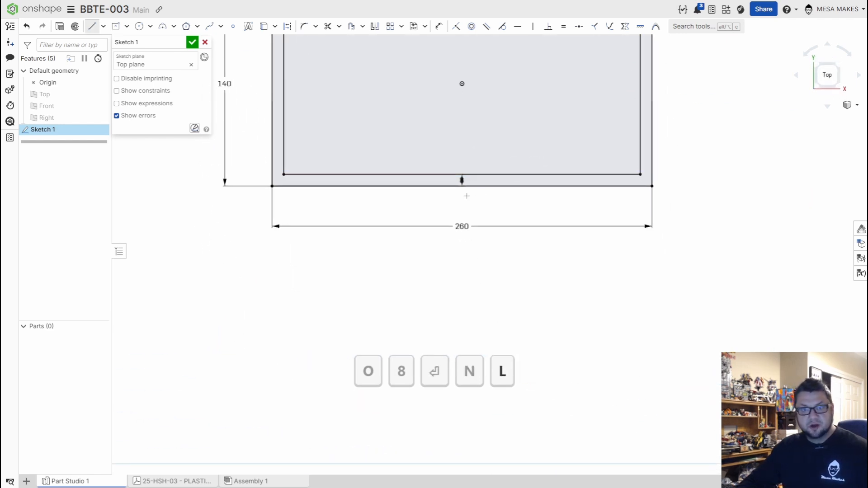
left_click(103, 26)
left_click(106, 62)
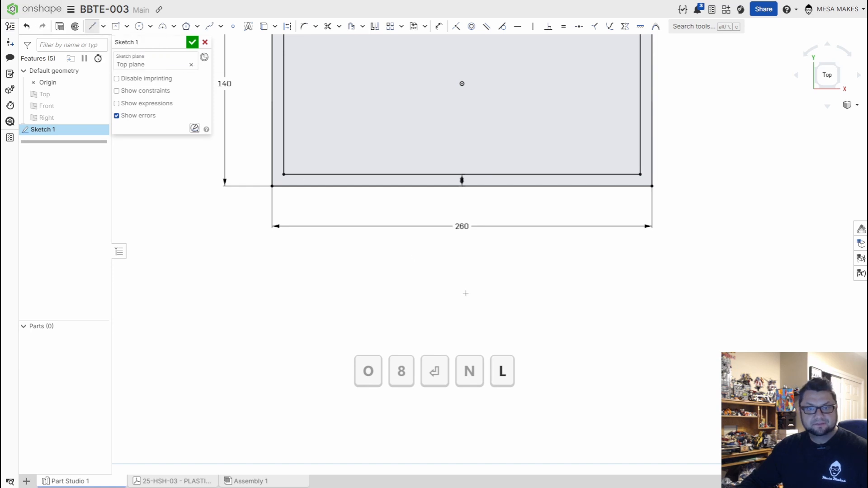
left_click(462, 254)
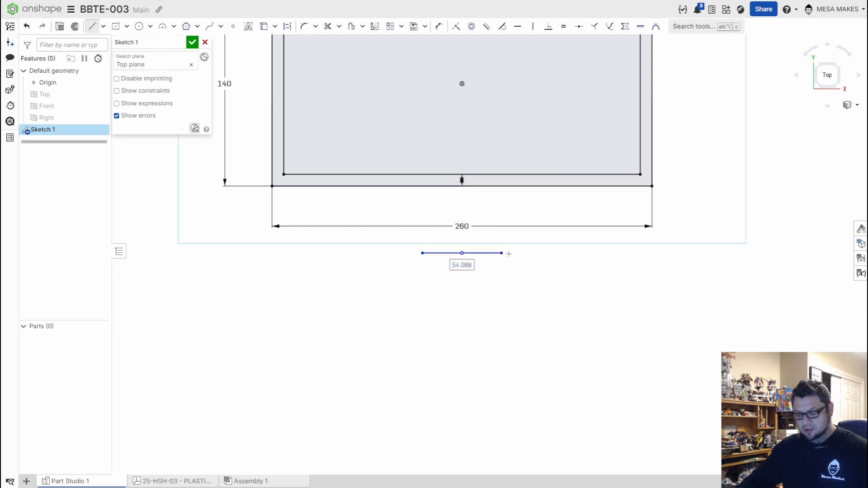
type("55")
key("Return")
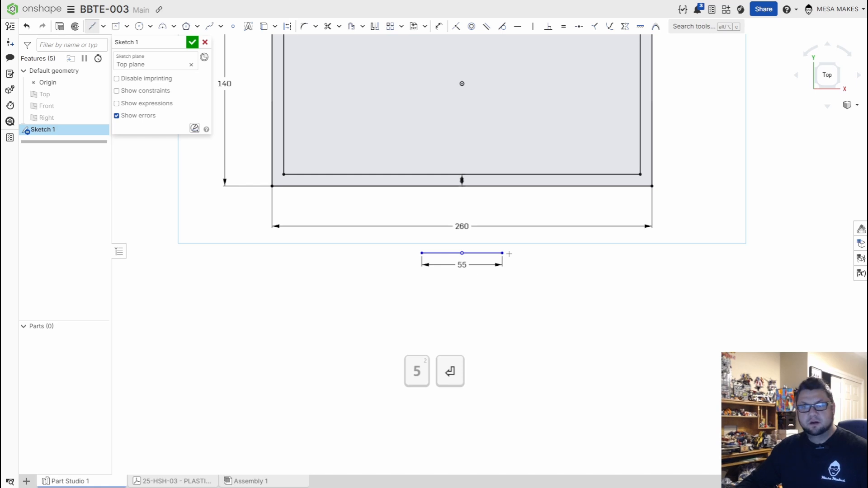
- Sketch two equal-length slanted lines from the ends of the 55 mm line to the rectangle's lower edge, narrowing towards the rectangle
key("l")
key("l")
key("l")
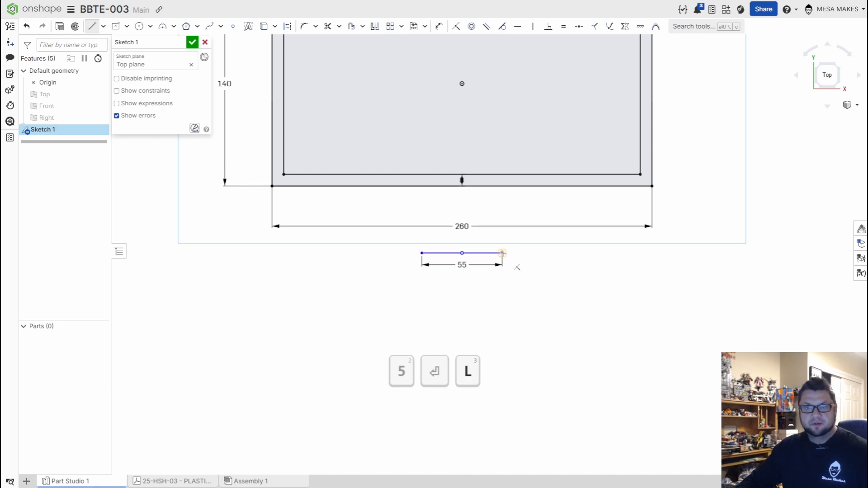
left_click(502, 253)
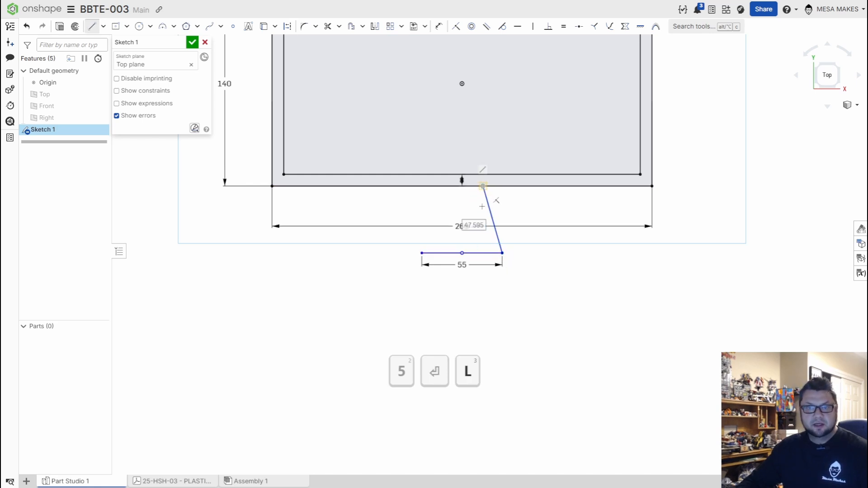
left_click(483, 186)
key("l")
key("l")
left_click(421, 253)
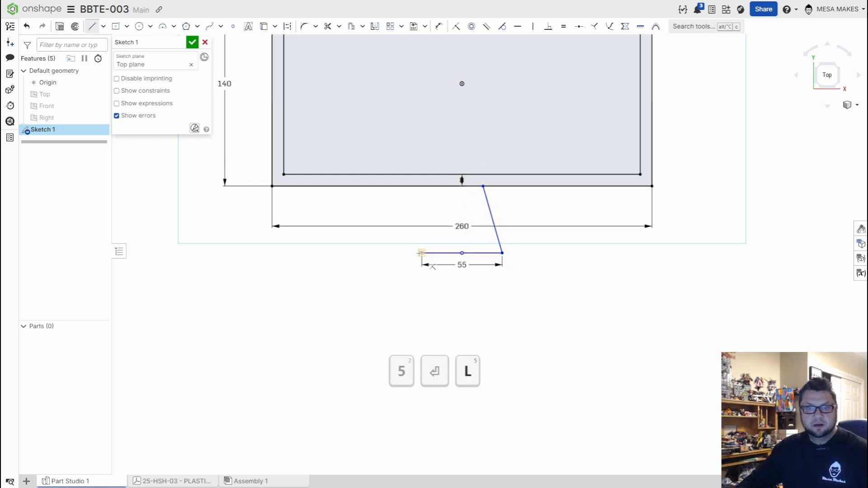
left_click(439, 186)
key("e")
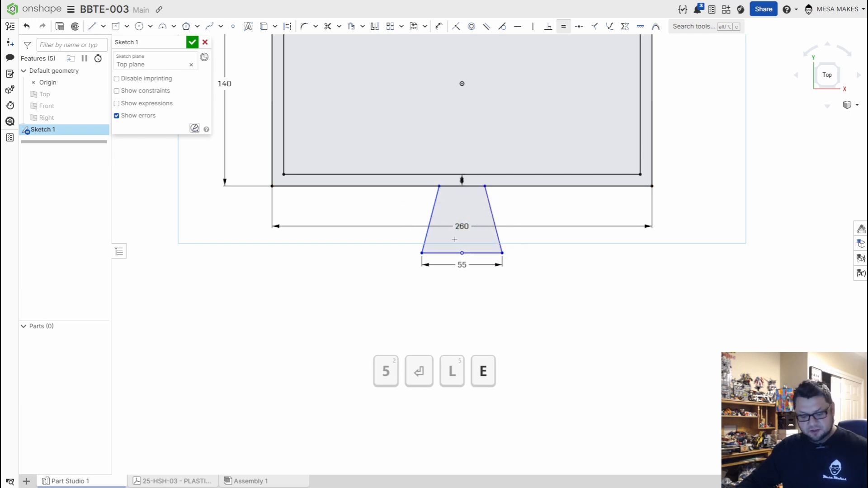
- Dimension the distance from the 55 mm line to the rectangle's lower edge as 17 mm
key("d")
left_click(458, 253)
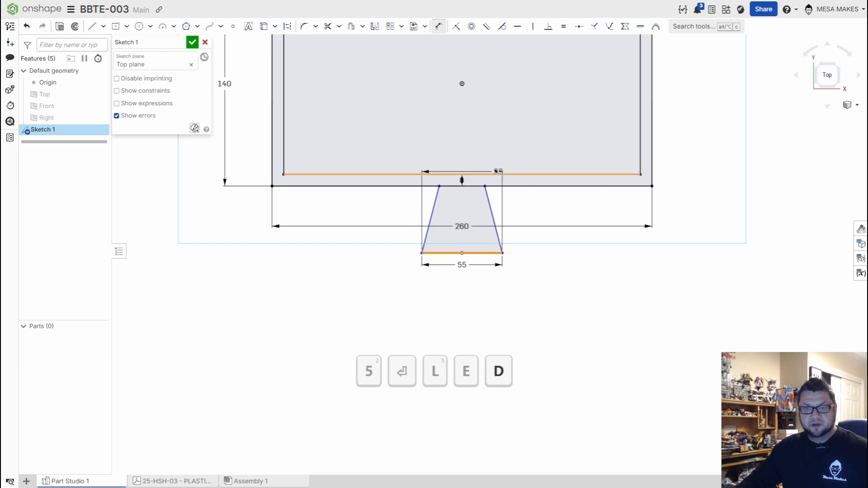
left_click(499, 186)
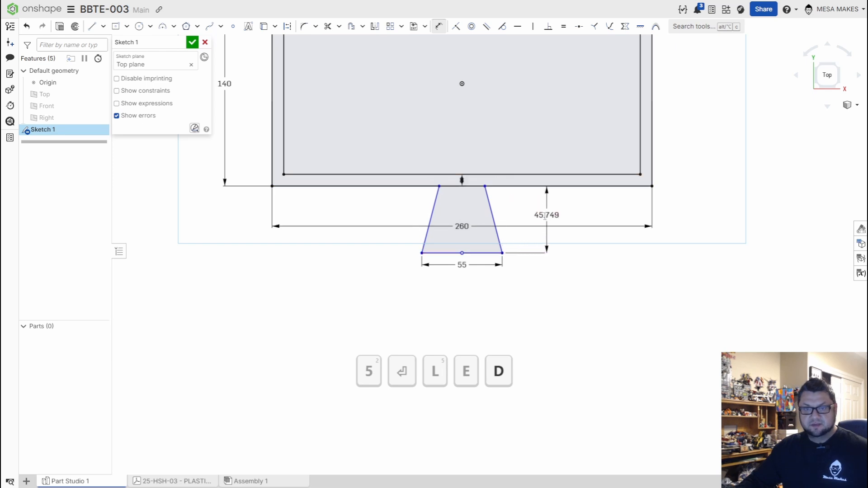
left_click(544, 216)
type("17")
key("Return")
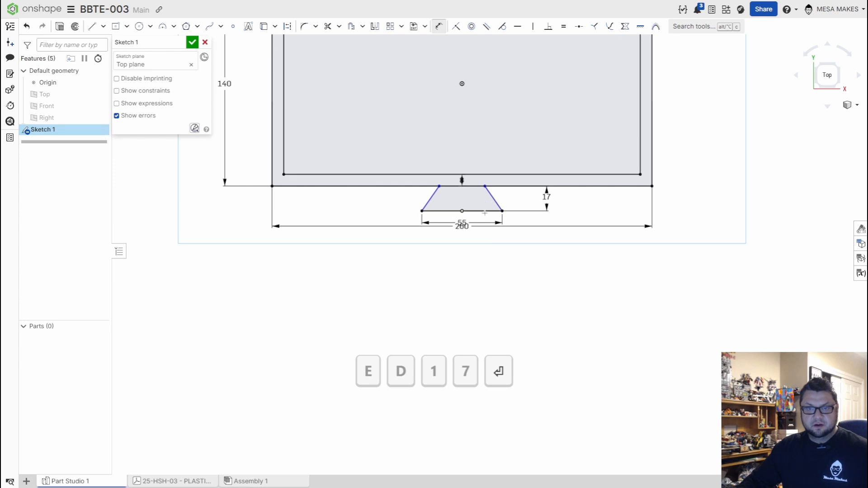
- Dimension the angle between the tab's two slanted sides as 45°
left_click(491, 199)
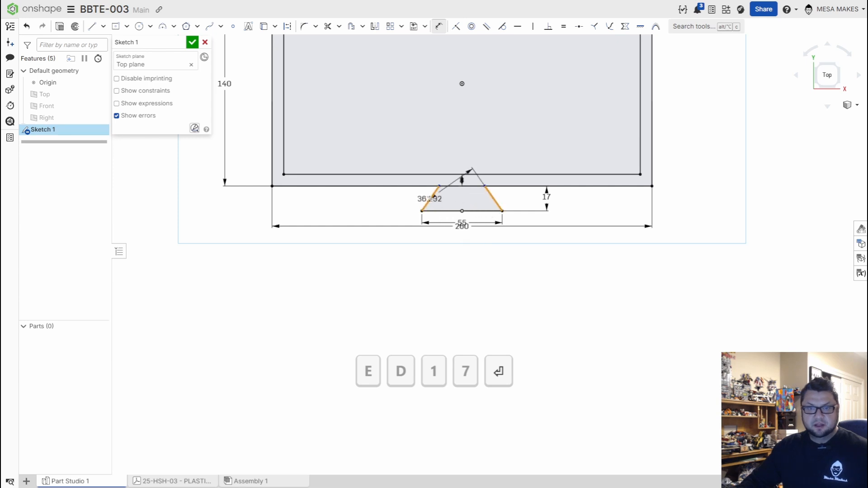
left_click(431, 198)
left_click(458, 203)
type("45")
key("Return")
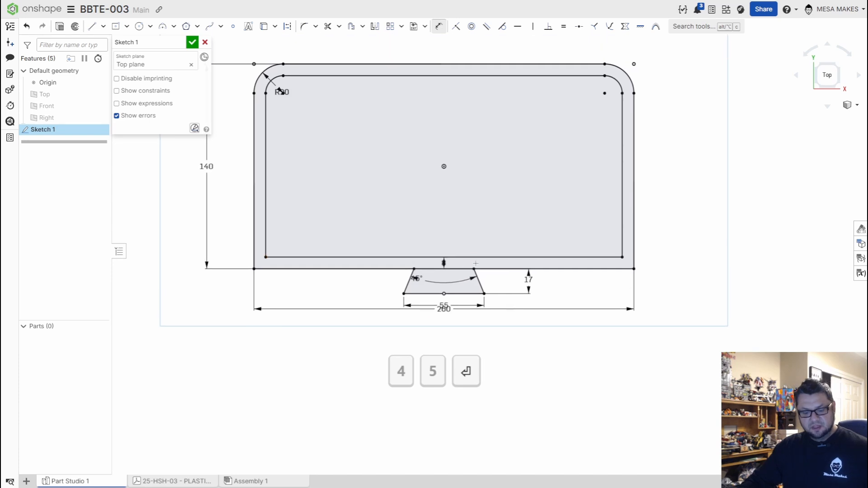
- Extrude the wall ring and dovetail tab regions of the sketch 27 mm as a new solid
key("shift+e")
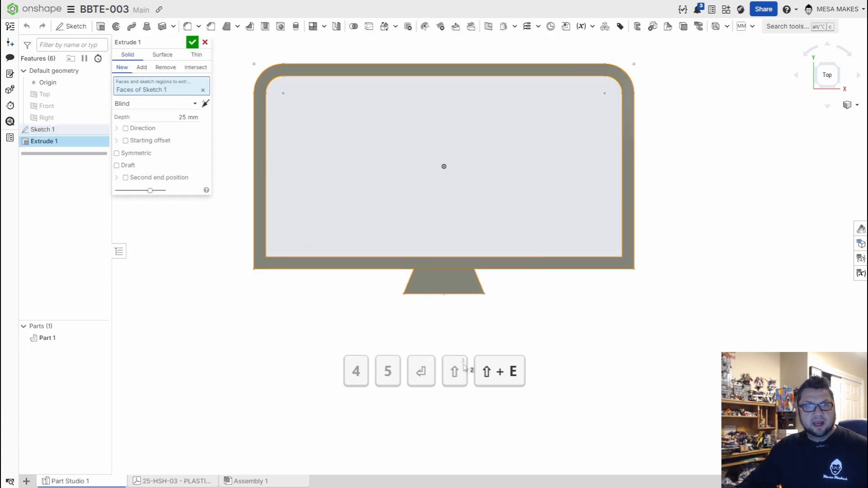
right_click_drag(590, 316, 565, 275)
left_click(195, 118)
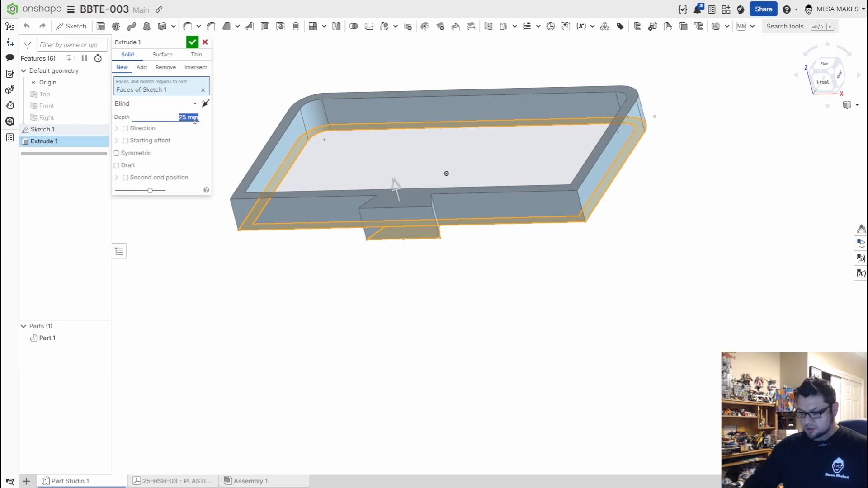
type("27")
key("Return")
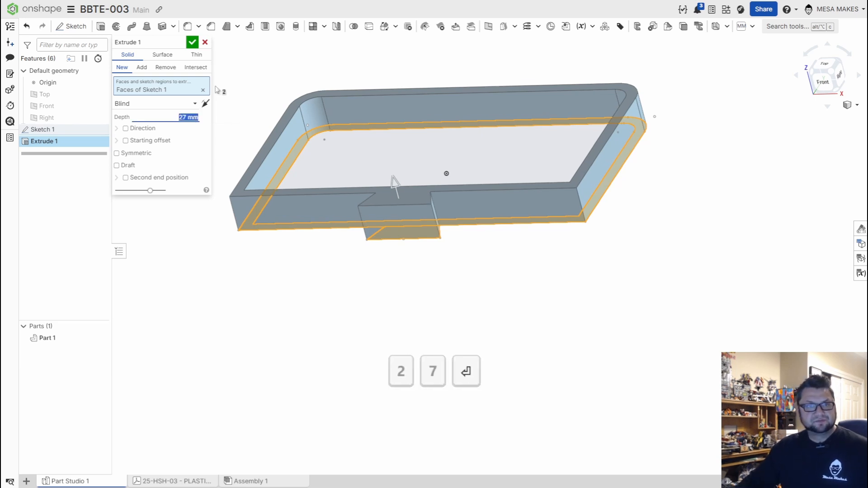
left_click(193, 43)
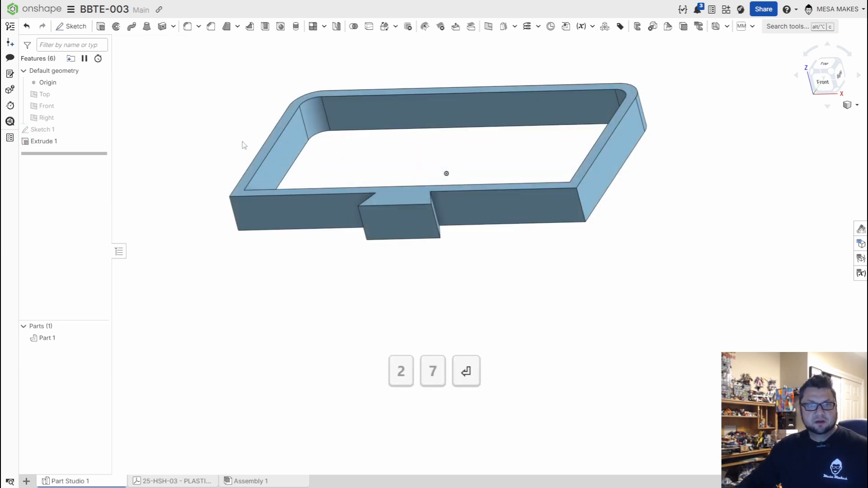
- Show Sketch 1 and extrude its inner region 8 mm upward, added to the existing part as the drawer floor
left_click(99, 130)
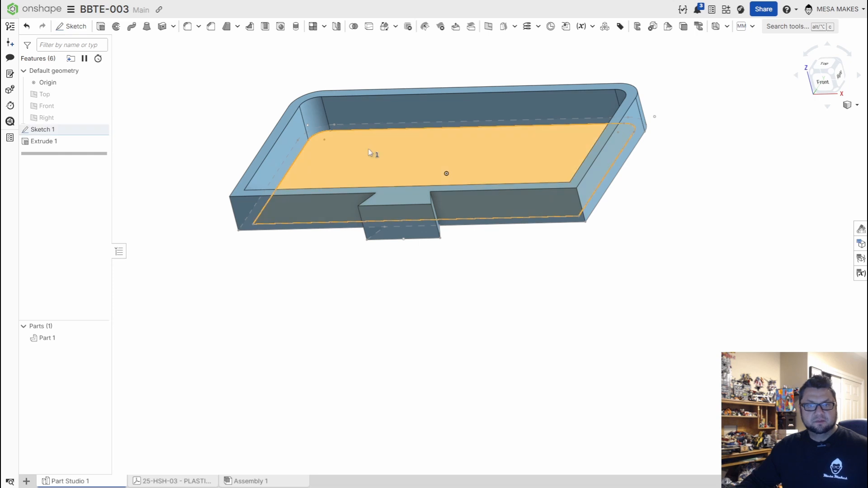
right_click_drag(396, 226, 411, 238)
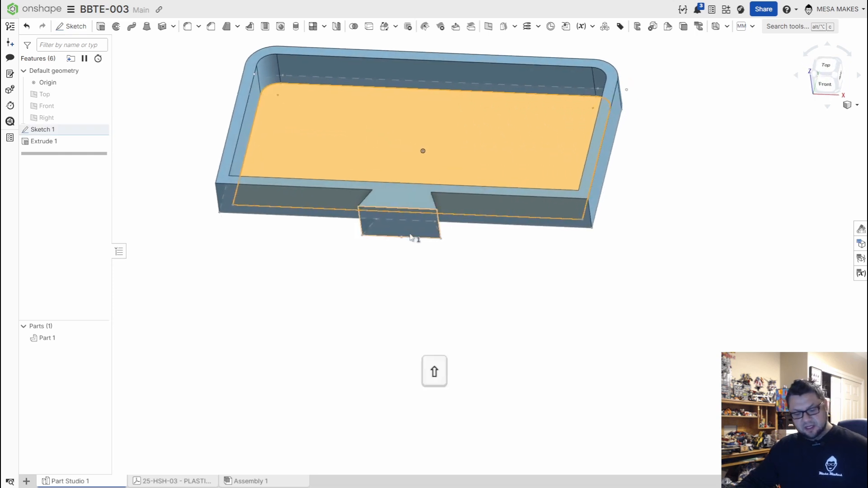
key("shift+e")
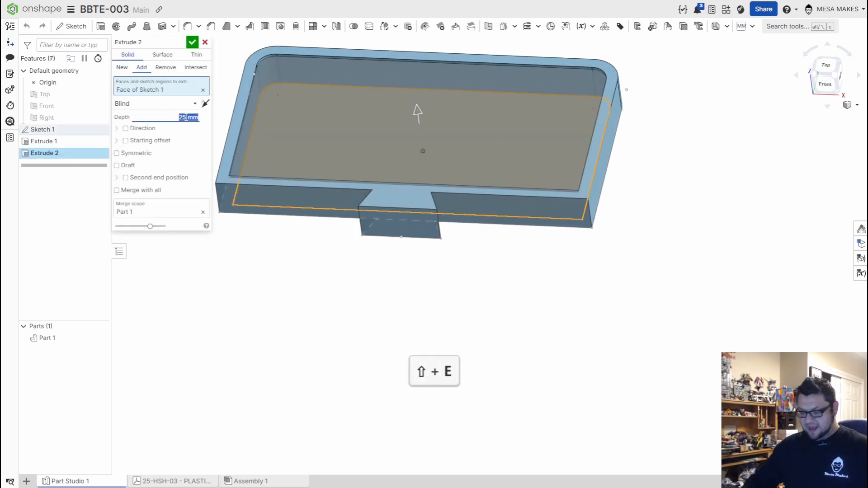
type("8")
key("Return")
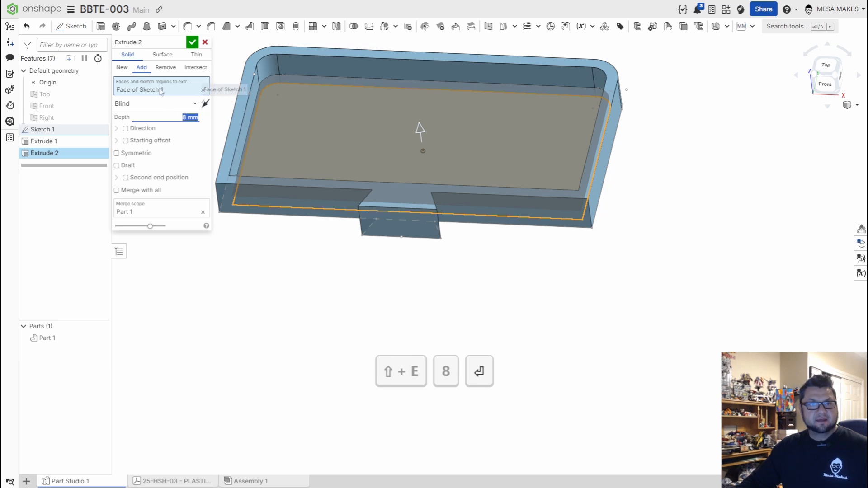
right_click_drag(302, 234, 300, 208)
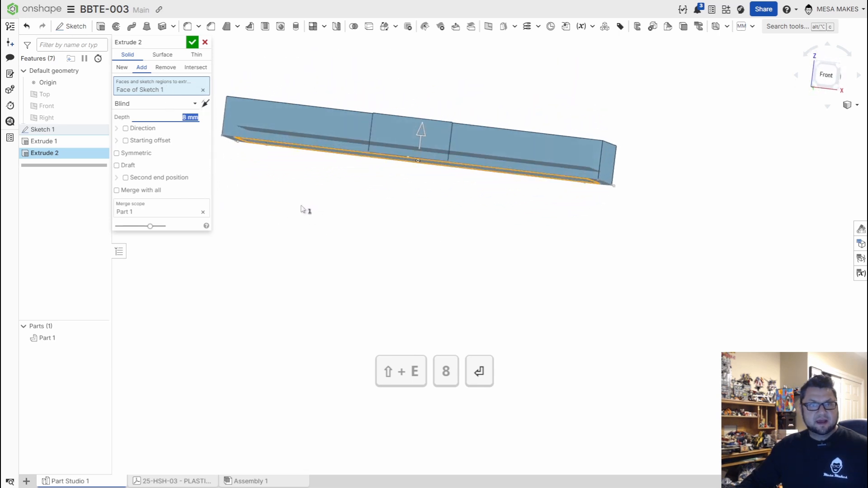
left_click(192, 43)
- Assign TTT-ABS from the TTT-CUSTOM MATERIALS library to the drawer part and check its mass properties
right_click_drag(286, 87, 492, 298)
right_click(522, 250)
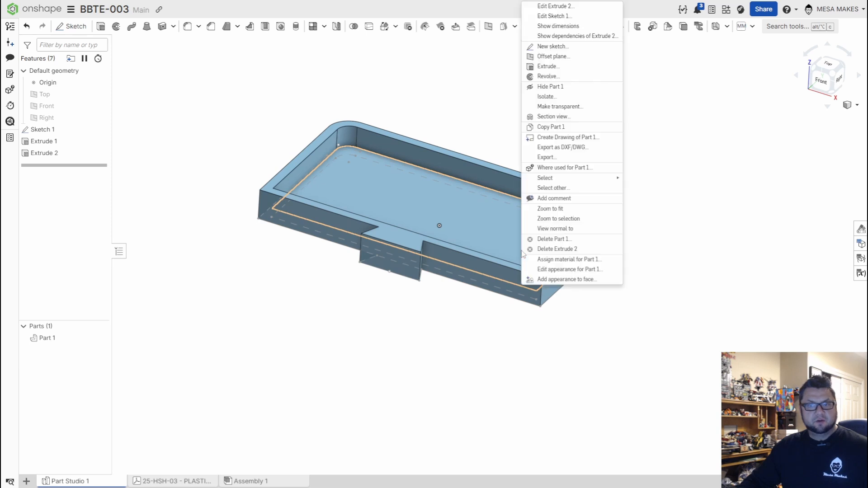
left_click(567, 259)
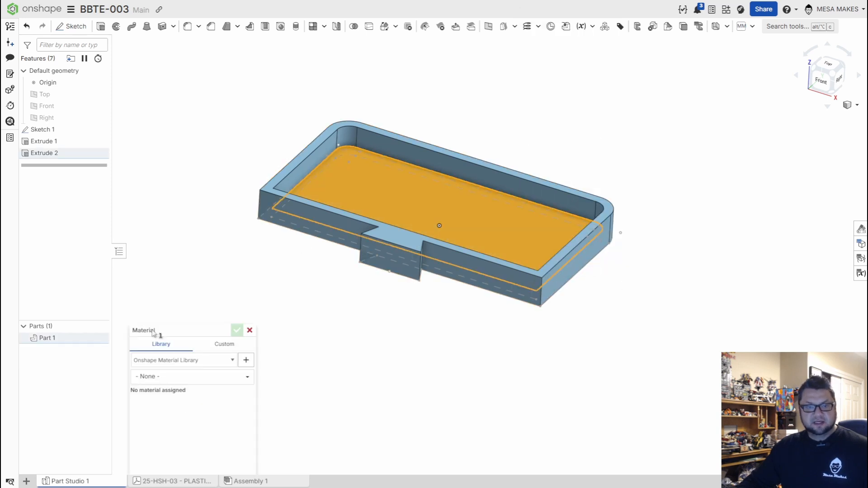
left_click(206, 360)
left_click(208, 384)
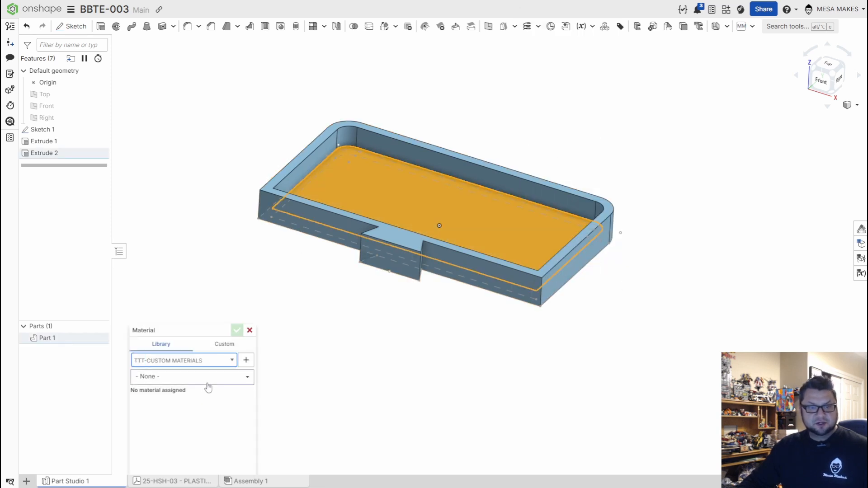
left_click(209, 380)
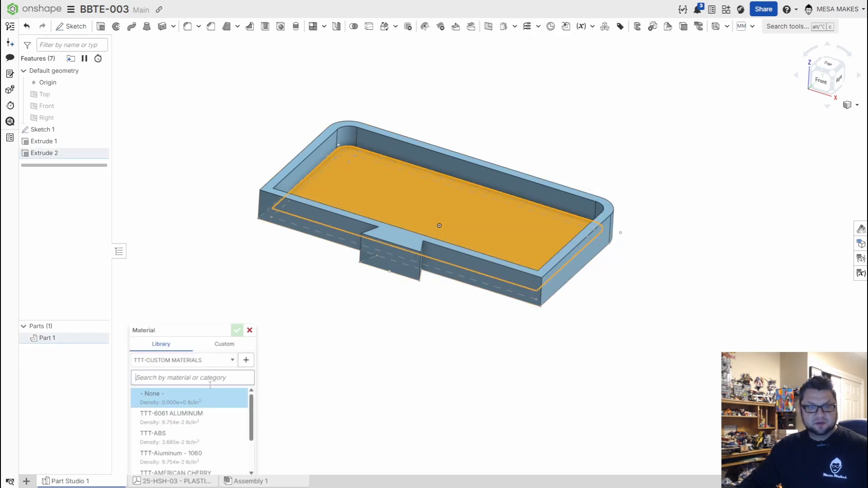
left_click(200, 441)
left_click(241, 333)
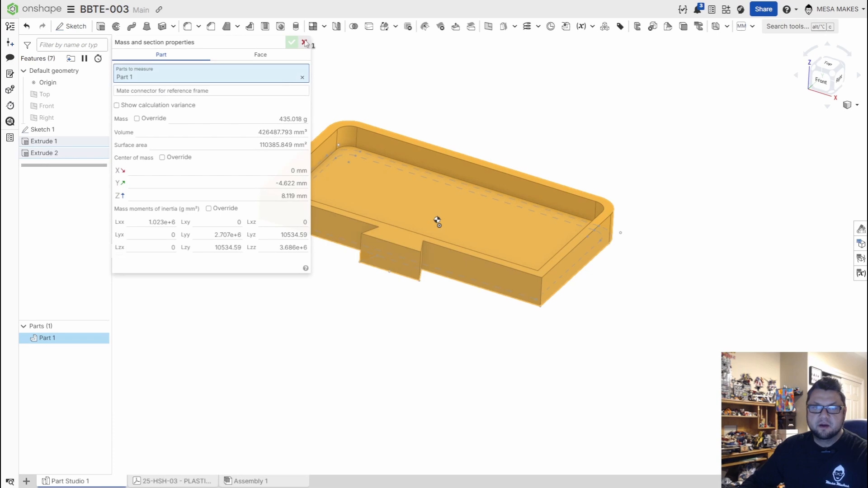
left_click(305, 43)
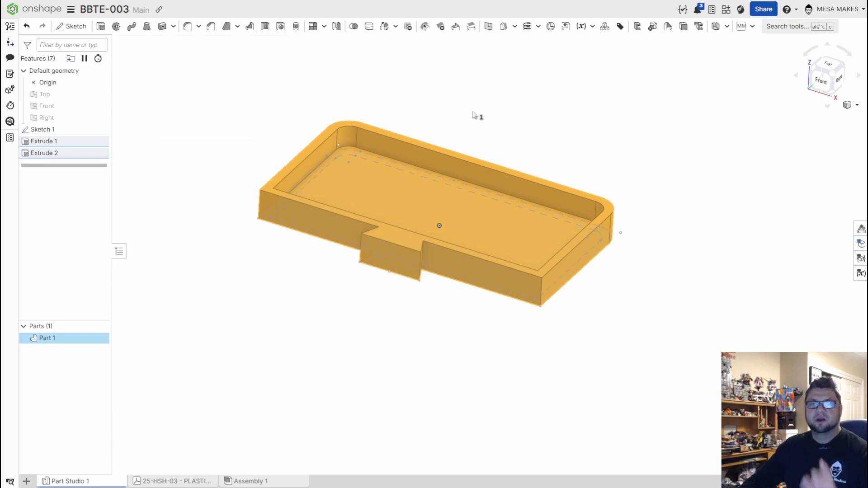